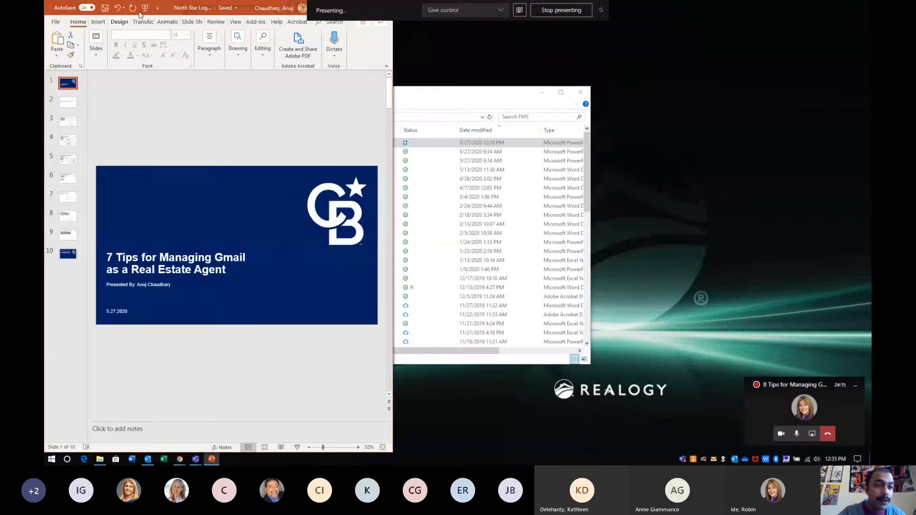
Start the '7 Tips for Managing Gmail as a Real Estate Agent' slideshow from the first slide
click(145, 8)
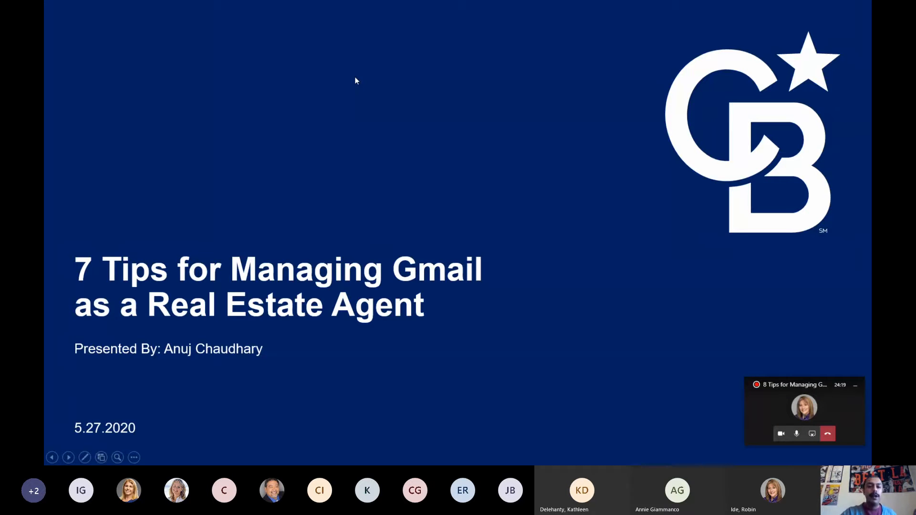
Hide the Teams meeting window and advance the slideshow to the Unroll.Me junk-email slide
click(856, 385)
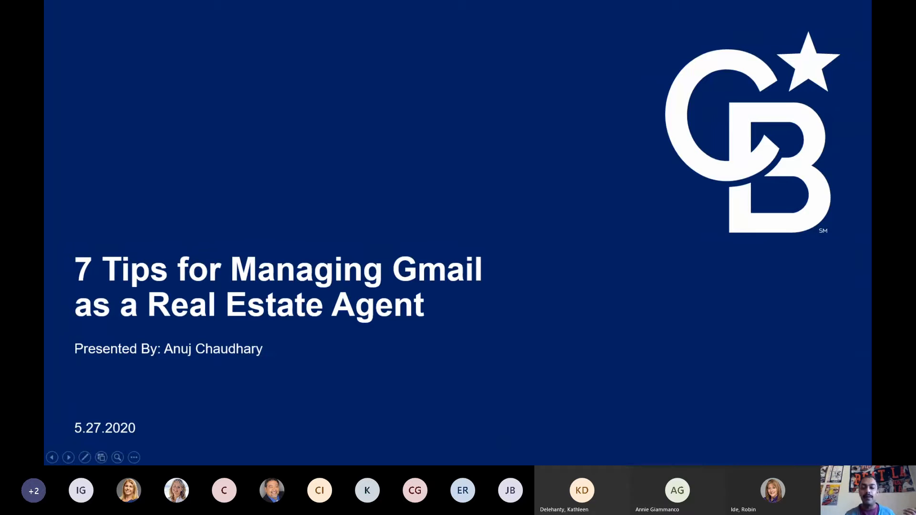
key(Right)
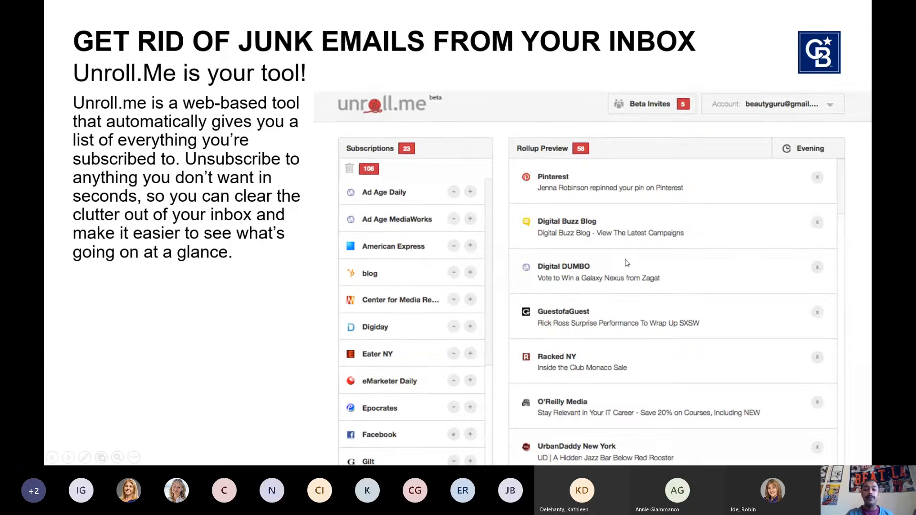
Reach the Advanced Email Settings slide, then switch over to the Gmail inbox window
click(621, 429)
key(Left)
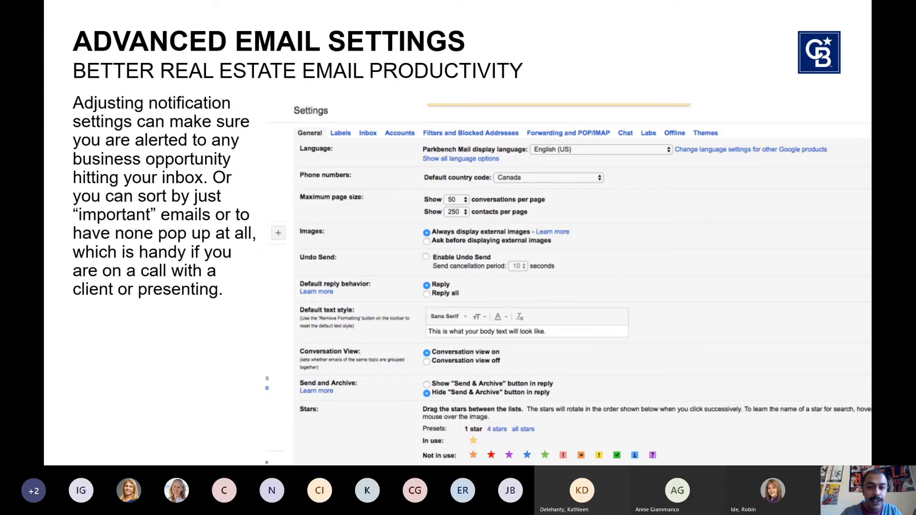
key(alt+Tab)
key(Tab)
key(Tab)
key(Tab)
key(Tab)
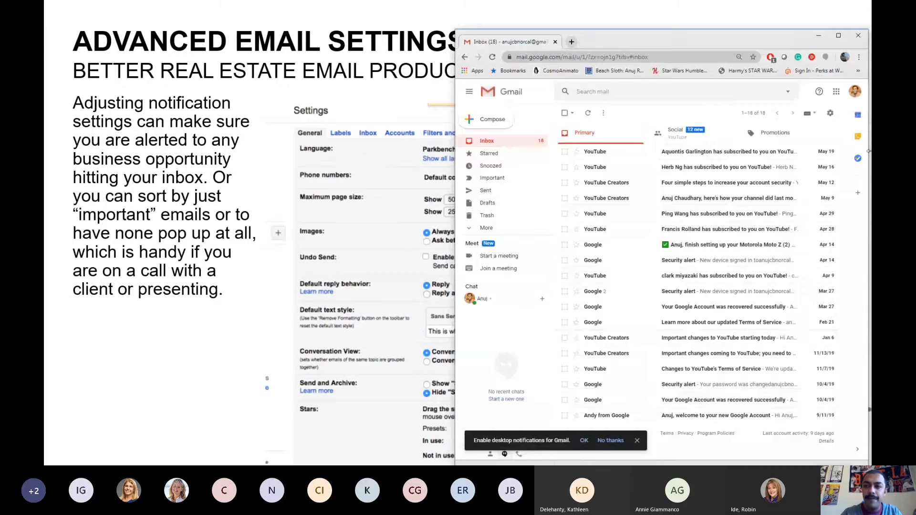
Maximize Chrome, zoom in, dismiss the notifications prompt and downloads bar, and open the gear menu
click(838, 35)
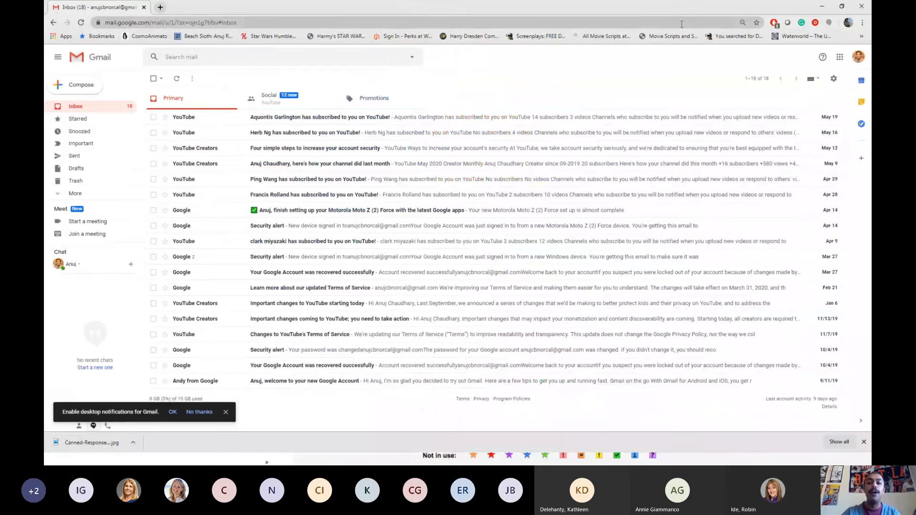
key(ctrl+plus)
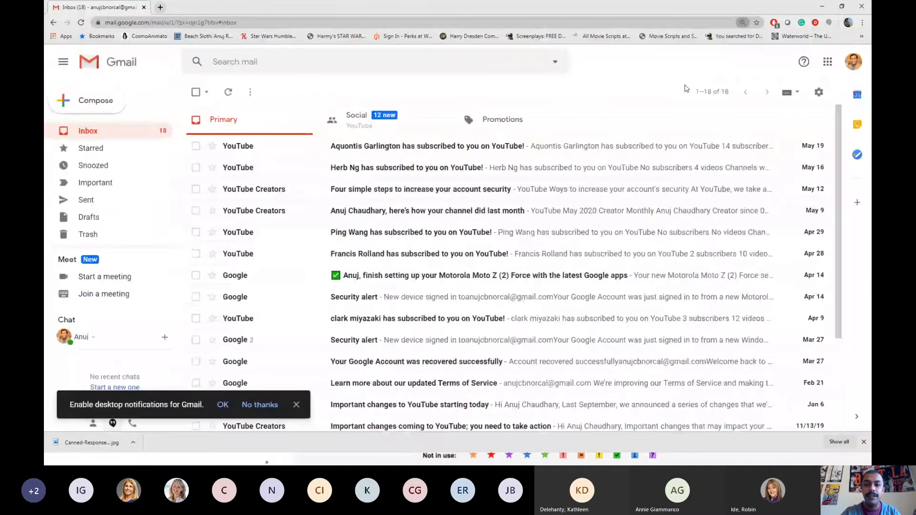
click(297, 404)
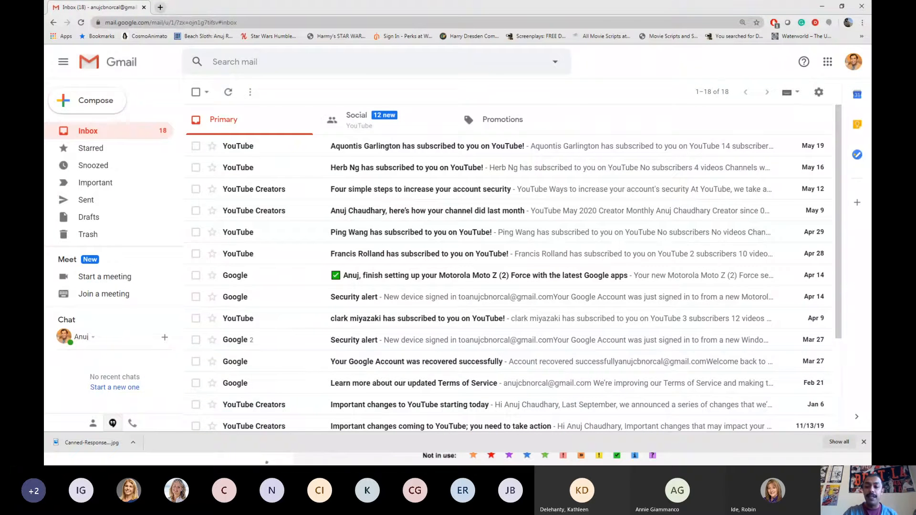
click(864, 443)
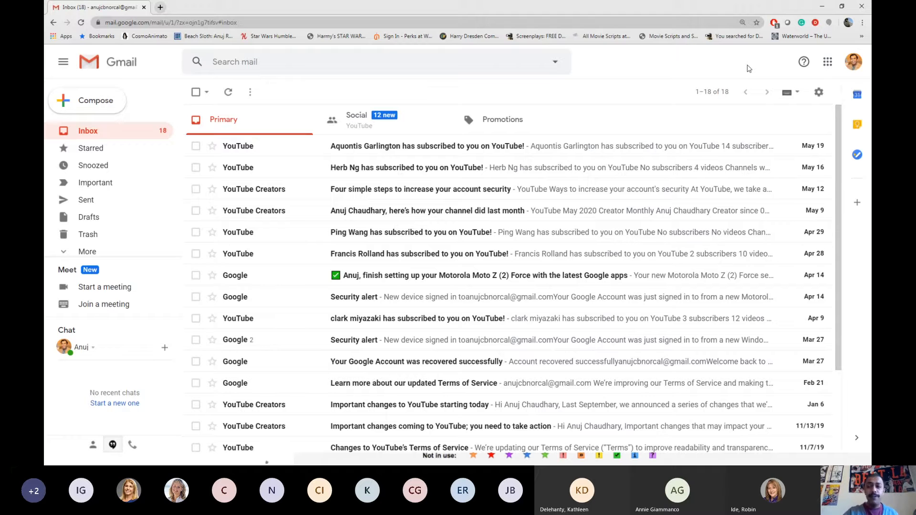
click(819, 93)
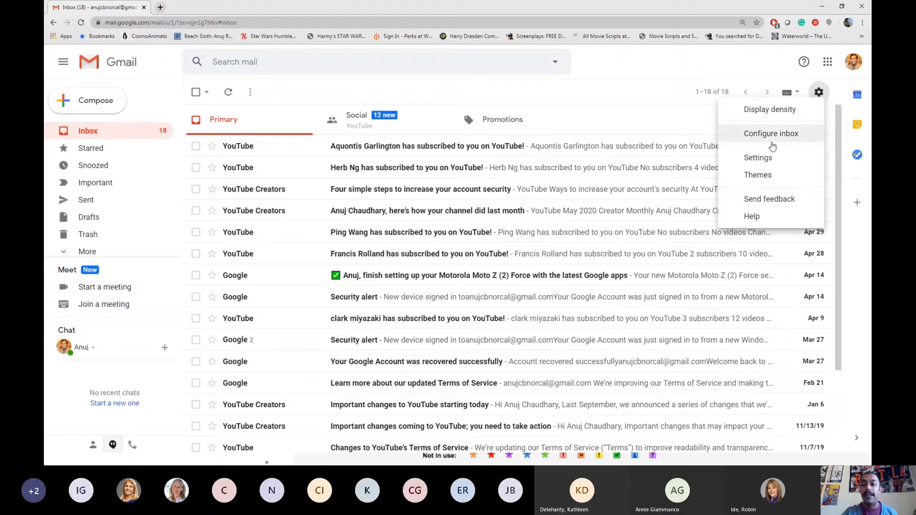
Open Gmail's full settings and review the Desktop notifications options
click(758, 158)
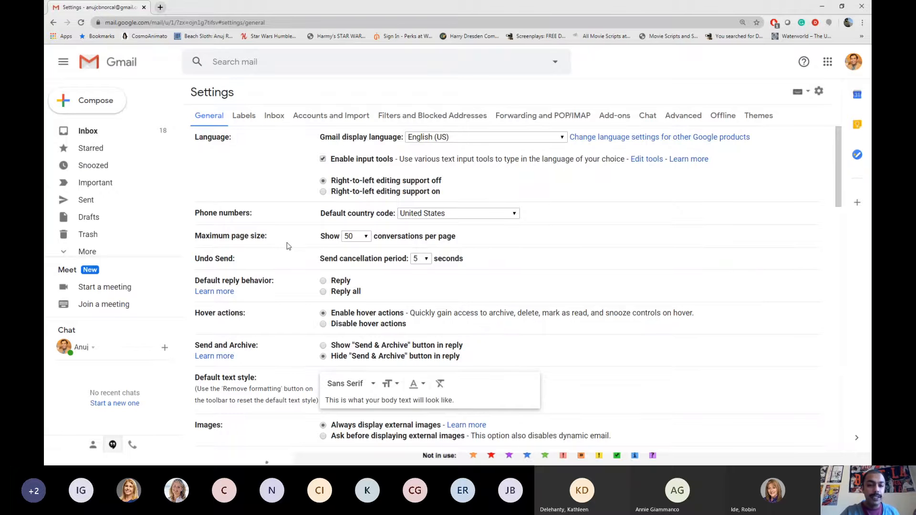
scroll(287, 247, down, 5)
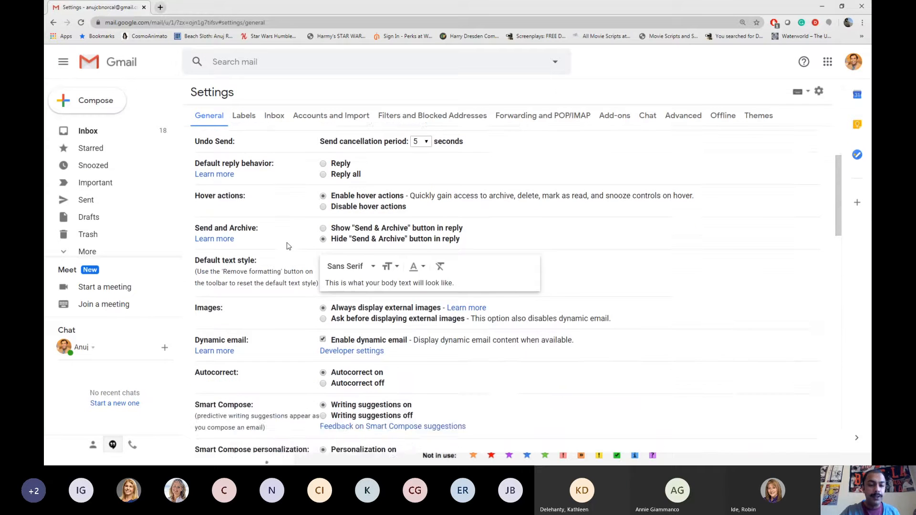
scroll(288, 246, down, 6)
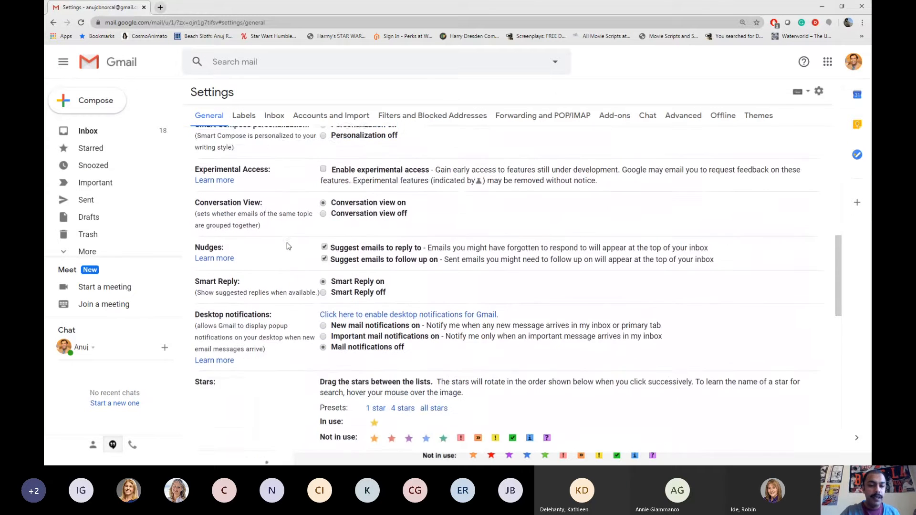
scroll(287, 245, down, 1)
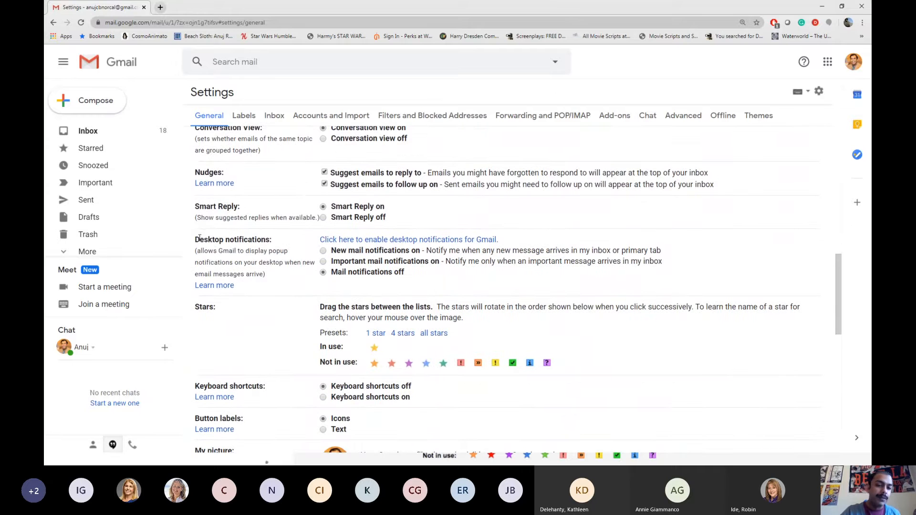
drag(195, 235, 288, 279)
click(226, 249)
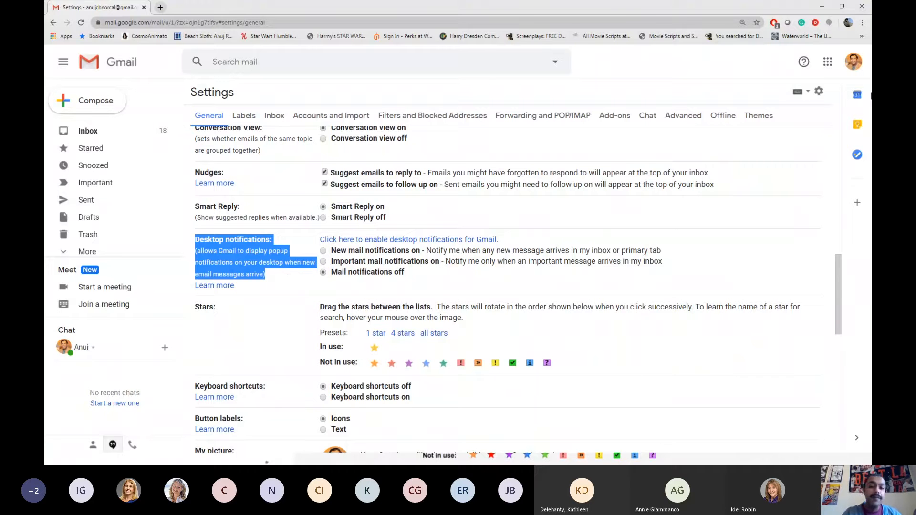
double_click(557, 249)
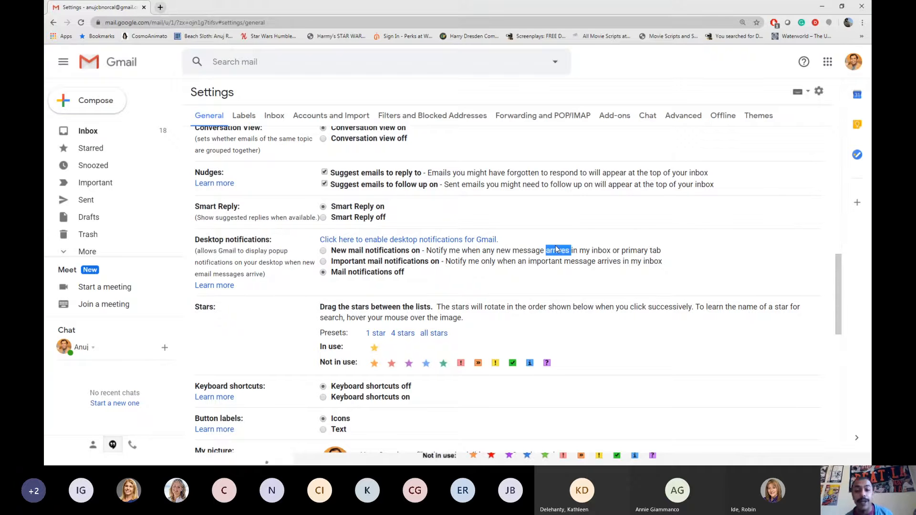
click(544, 250)
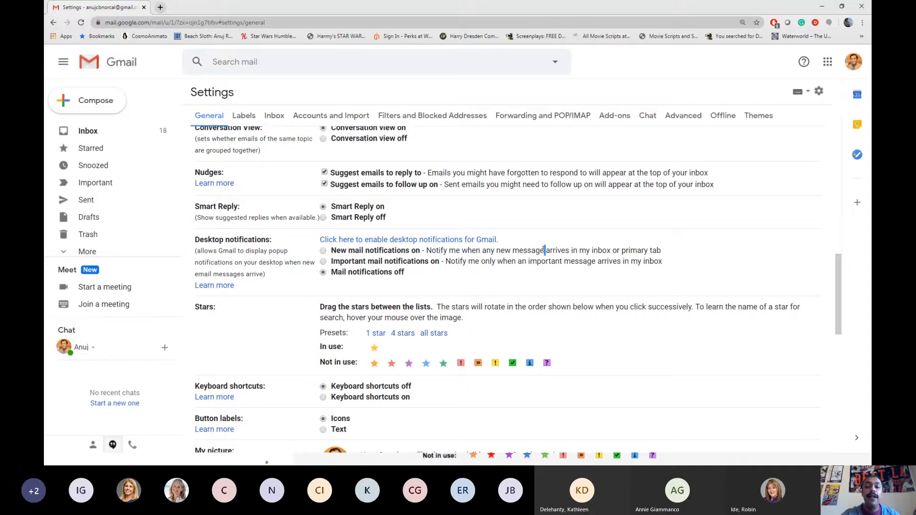
drag(427, 250, 447, 264)
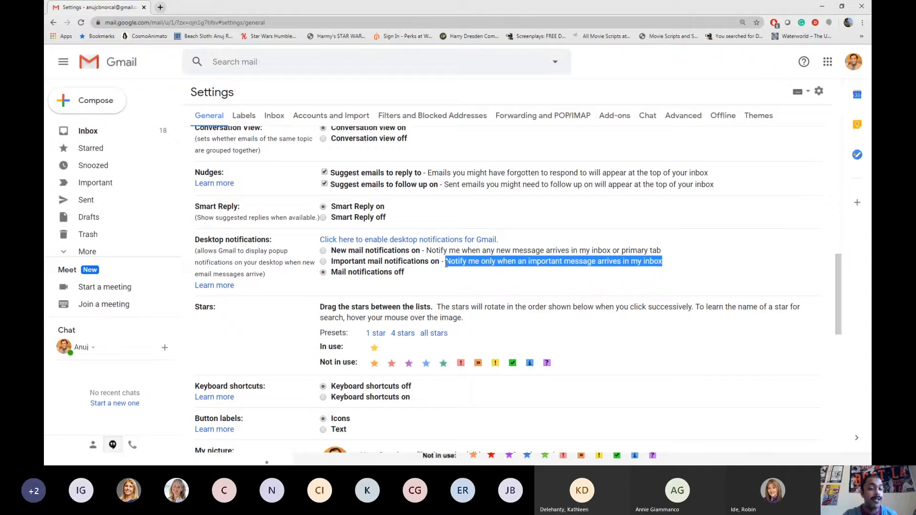
click(394, 277)
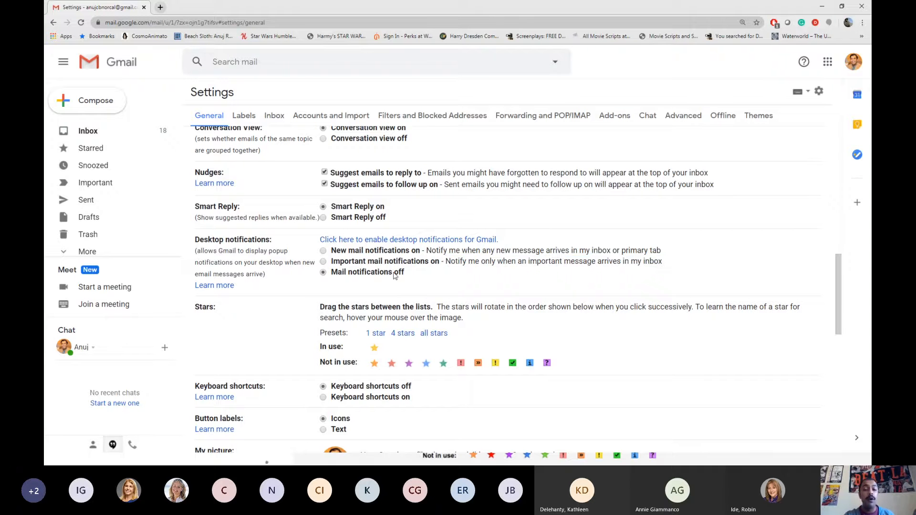
drag(413, 274, 331, 272)
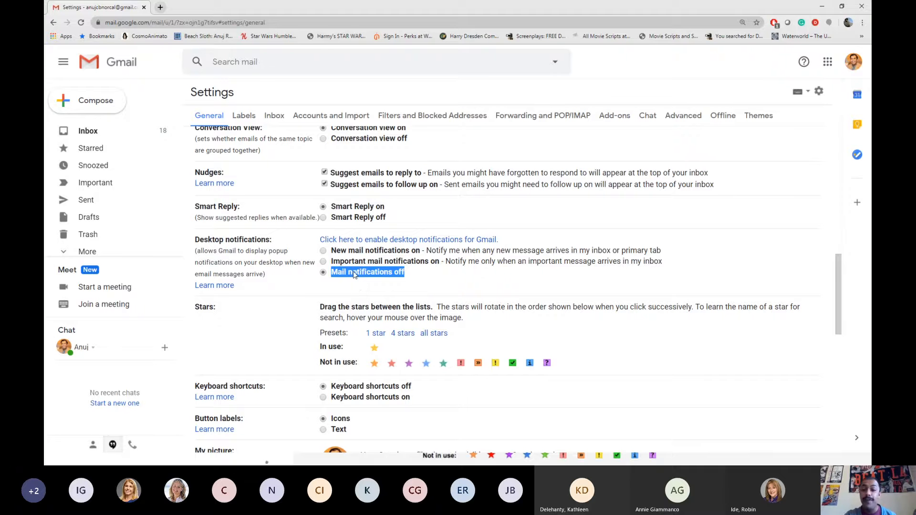
Select Important mail notifications on, save changes, and return to the presentation
scroll(354, 275, down, 4)
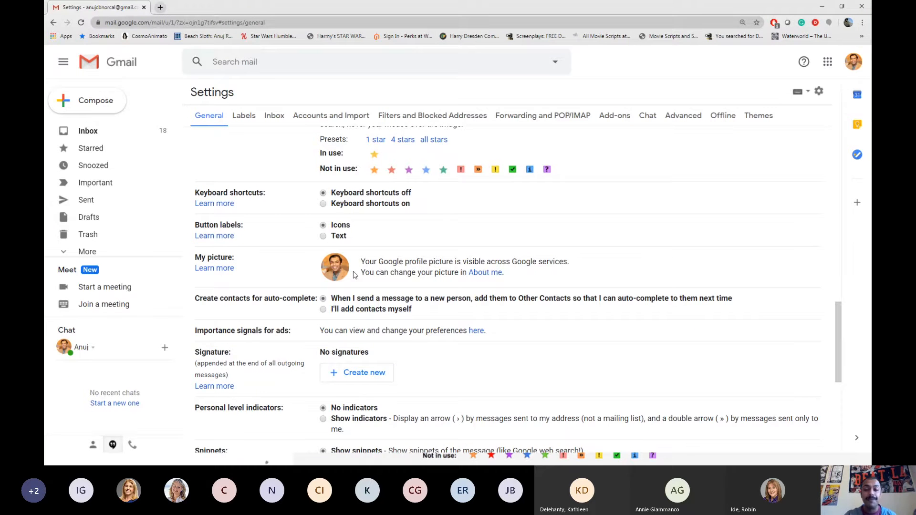
scroll(353, 275, up, 15)
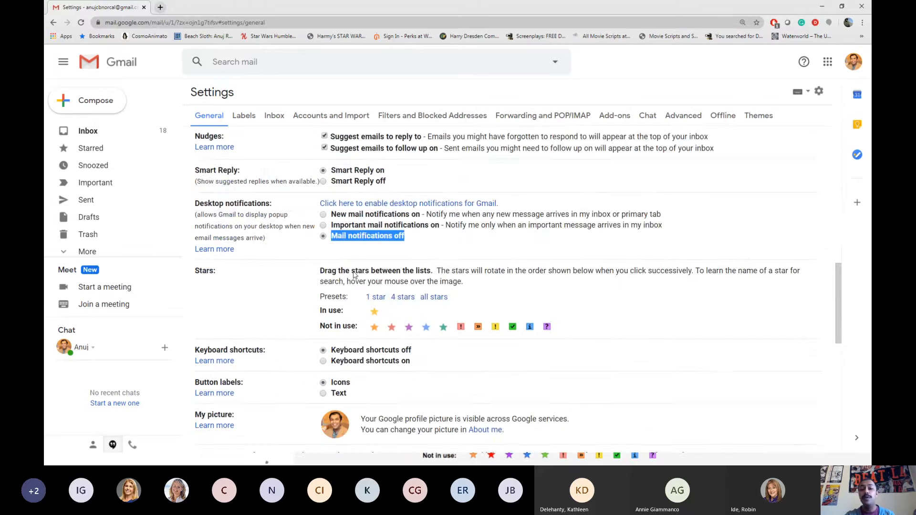
scroll(354, 276, down, 20)
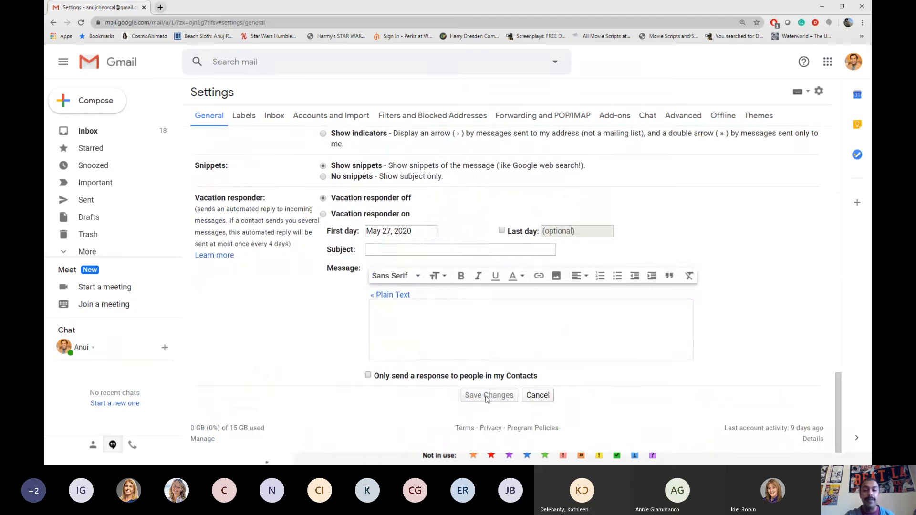
scroll(487, 399, up, 15)
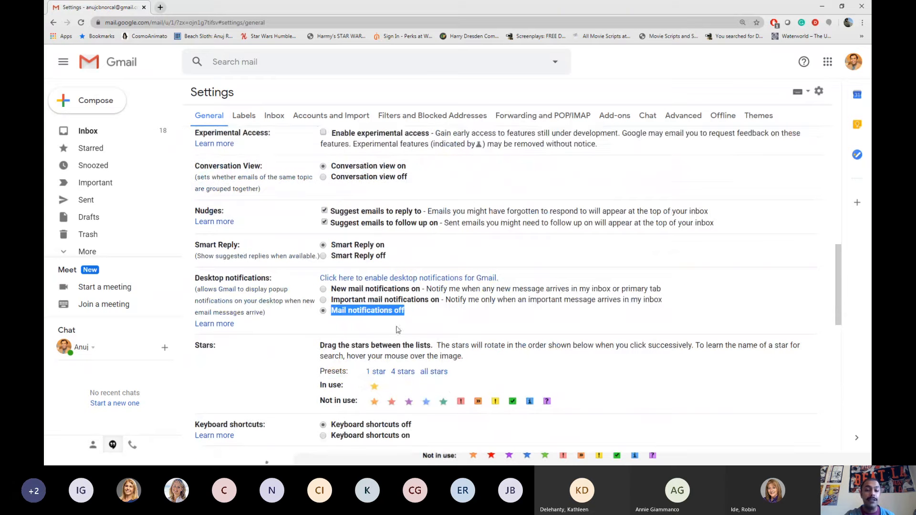
click(354, 301)
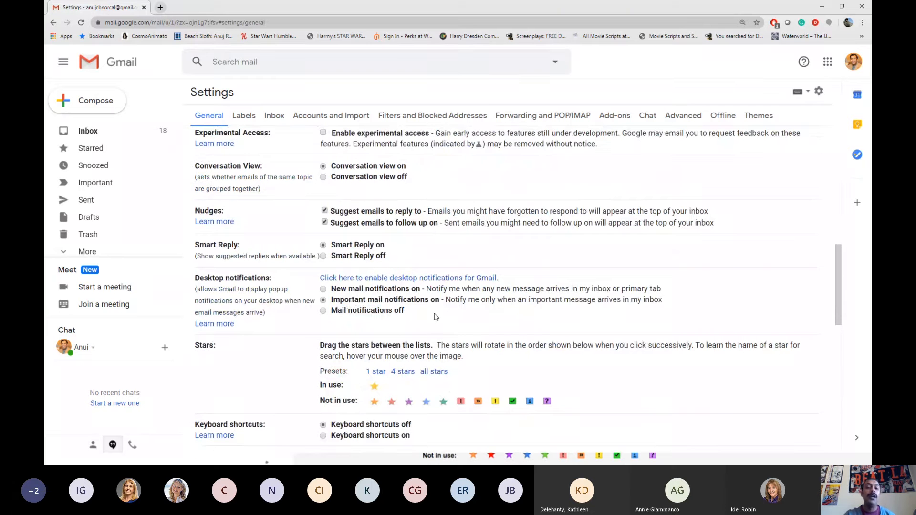
scroll(435, 317, down, 12)
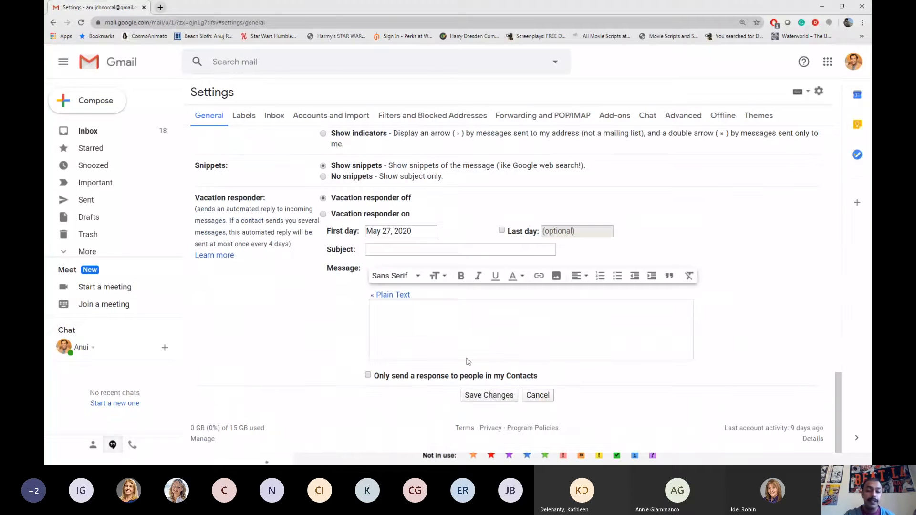
click(491, 397)
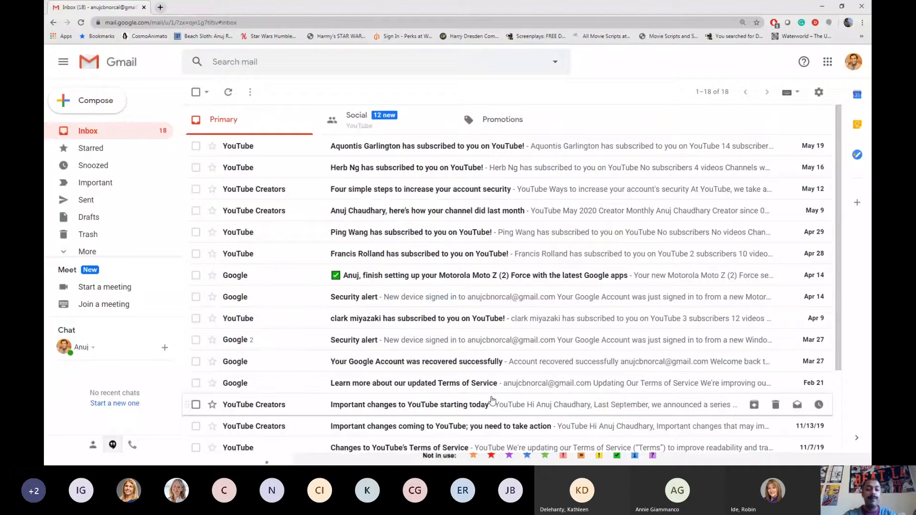
key(alt+Tab)
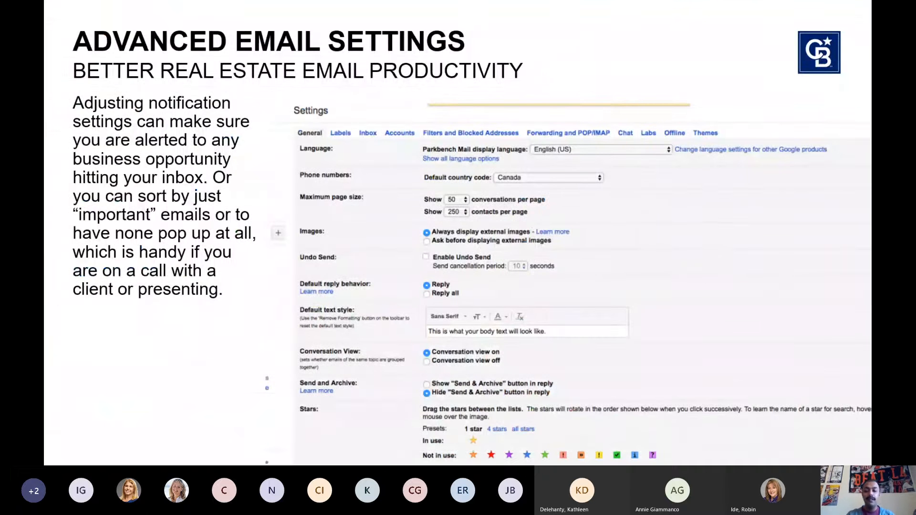
Advance to the Organize Emails Using Labels & Folders slide and switch back to Gmail
key(Right)
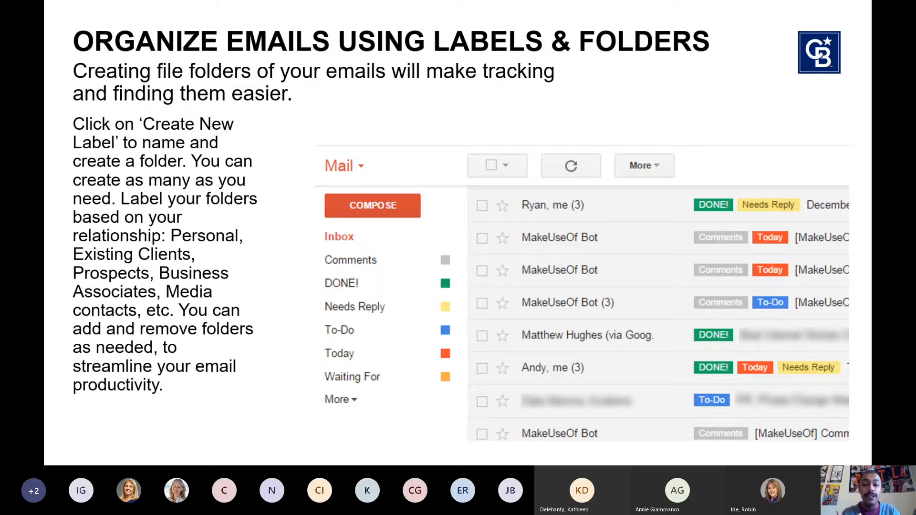
key(alt+Tab)
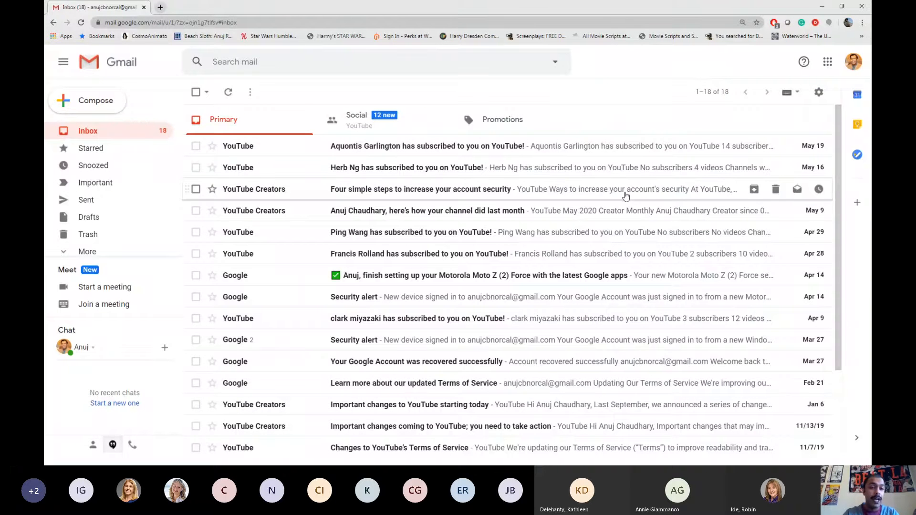
Open Gmail's full settings from the gear menu and go to the Labels tab
click(818, 93)
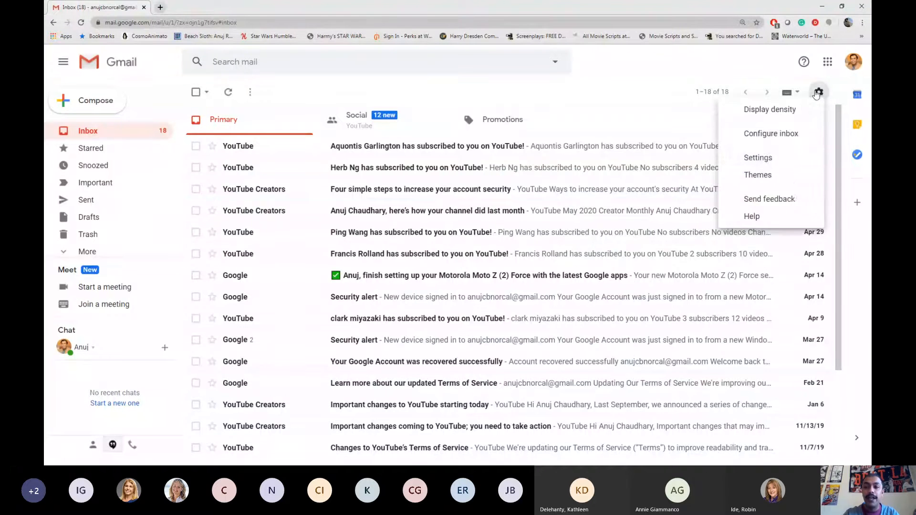
click(758, 157)
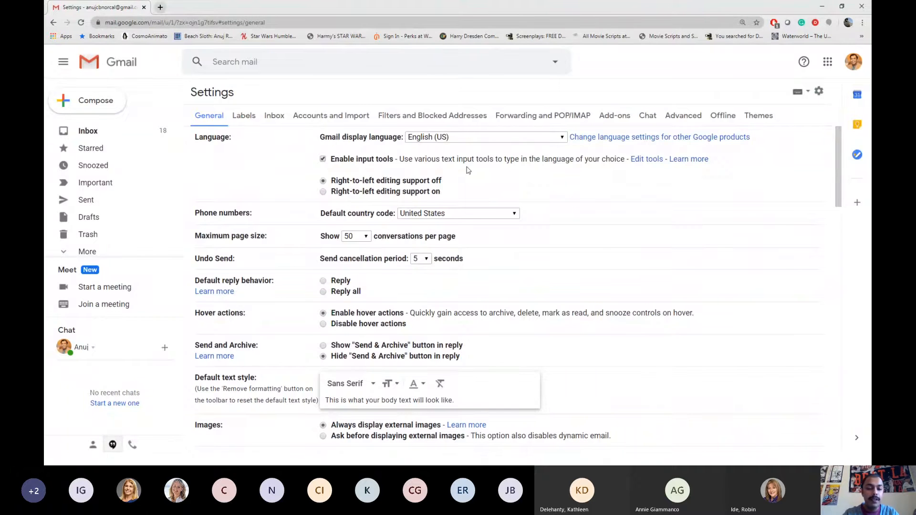
key(alt+Tab)
key(alt+Tab)
key(alt+Tab)
key(alt+Tab)
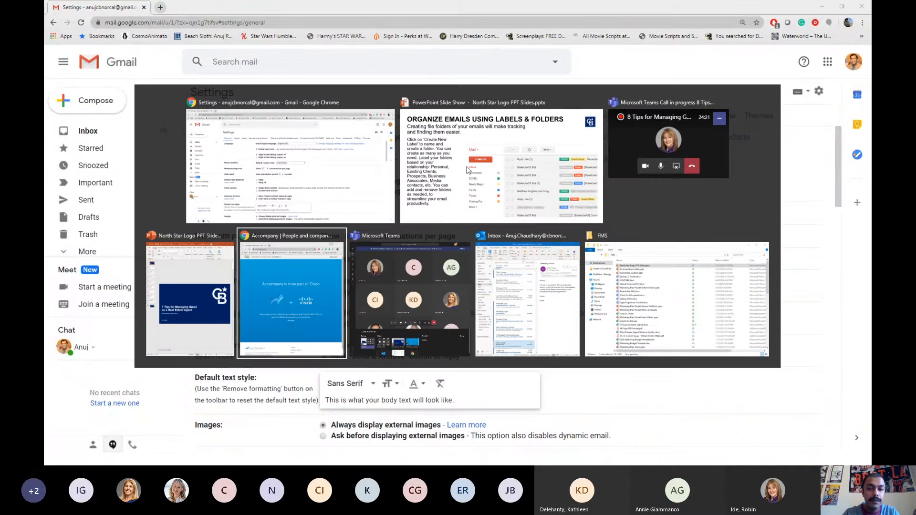
key(alt+Tab)
key(alt+Tab)
key(alt+Tab)
key(alt+Tab)
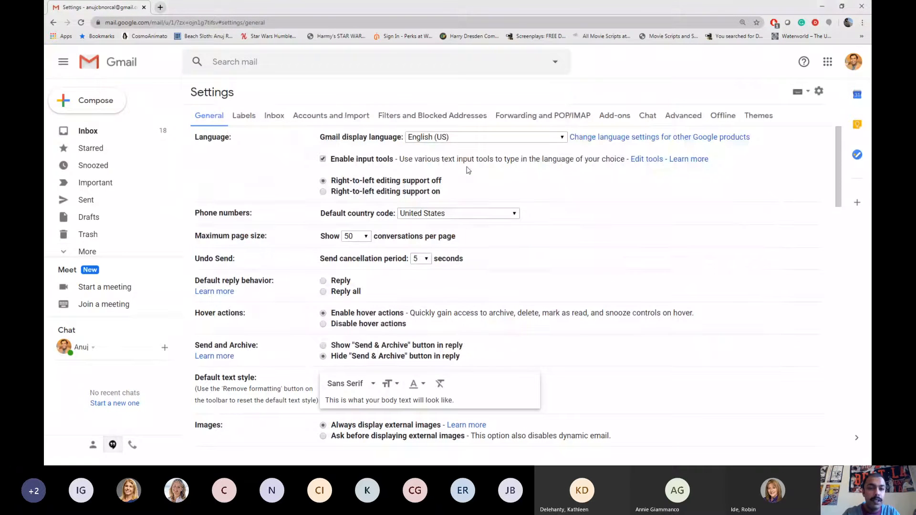
click(248, 118)
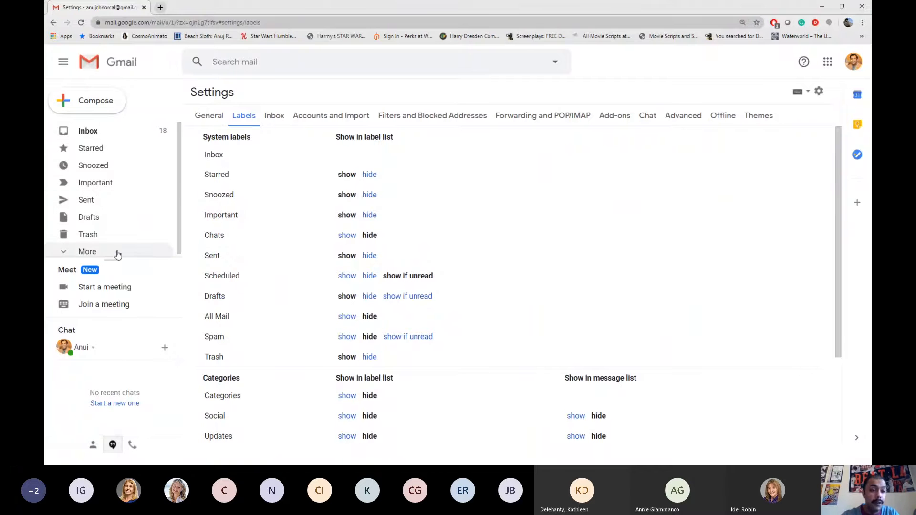
Drag the sidebar divider down so Meet and Chat sit lower, enlarging the label list
drag(114, 259, 116, 309)
mouse_move(116, 309)
mouse_down()
mouse_move(112, 260)
mouse_move(112, 306)
mouse_up()
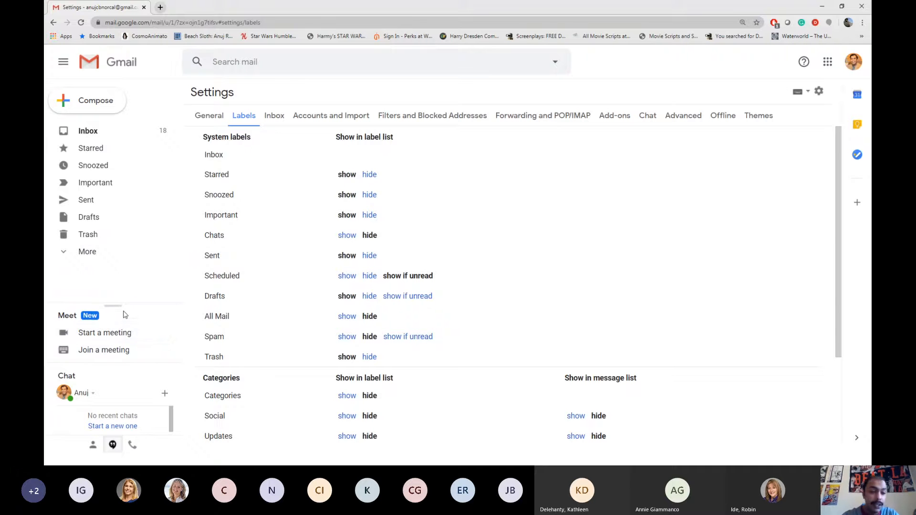
drag(115, 306, 116, 286)
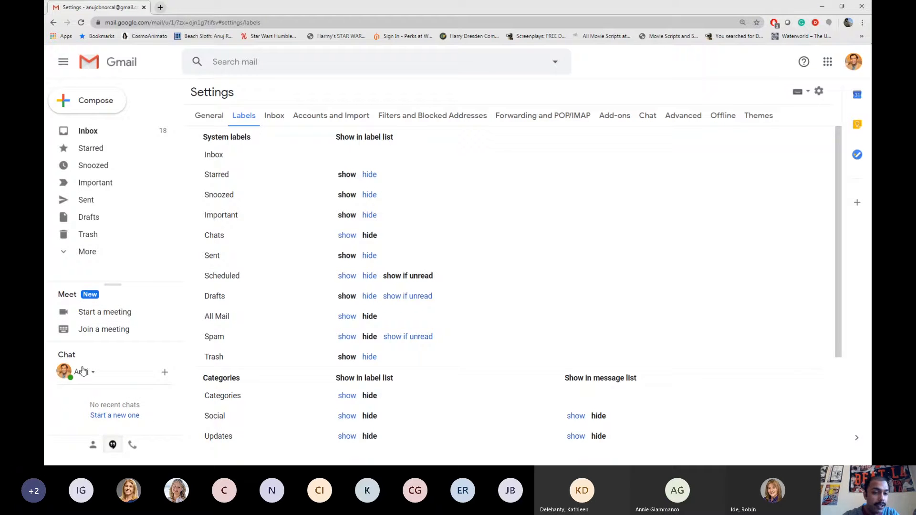
Expand the sidebar's More labels and set both All Mail and Trash to hide
click(83, 252)
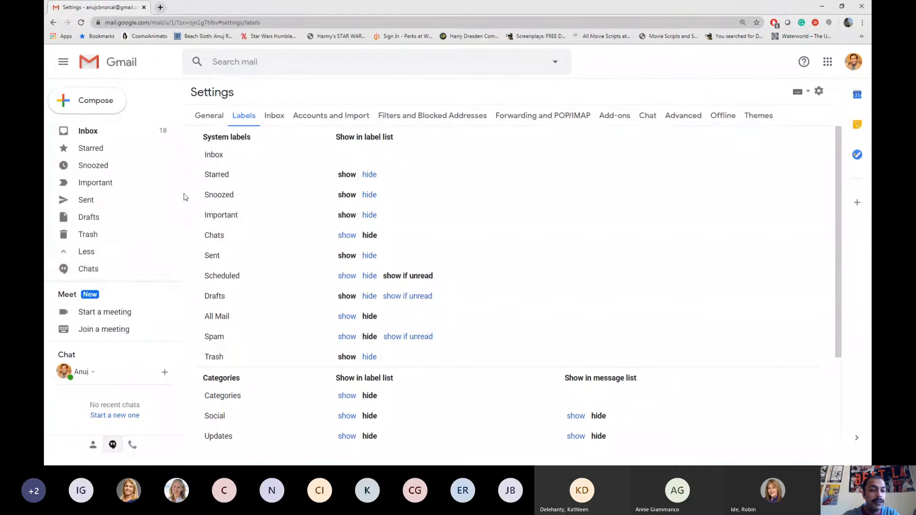
drag(179, 207, 182, 178)
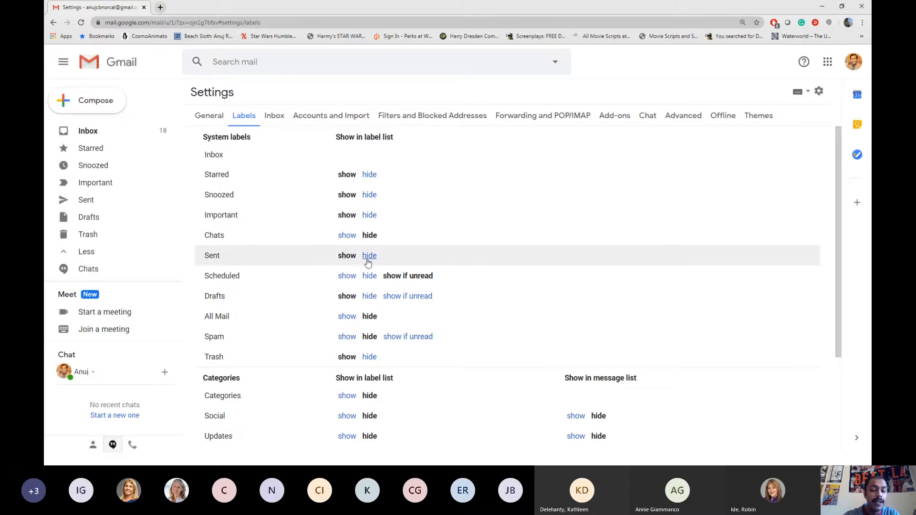
click(347, 317)
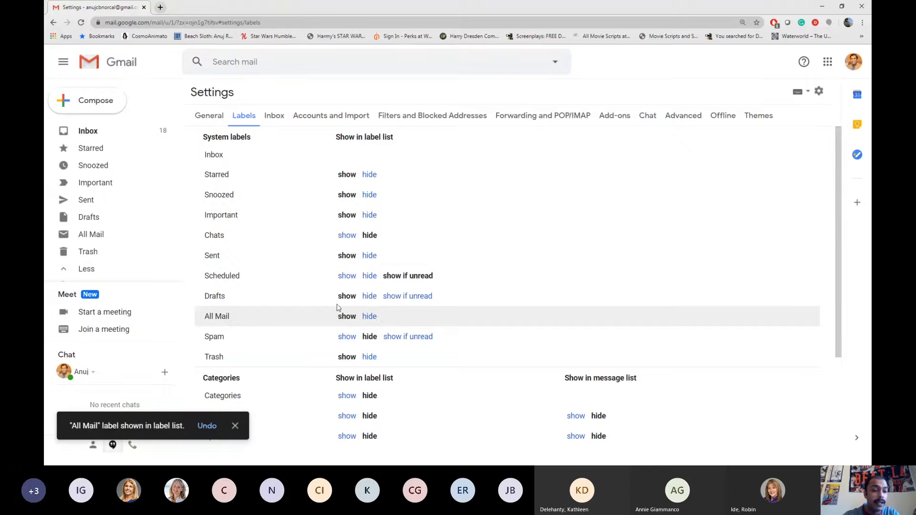
click(369, 318)
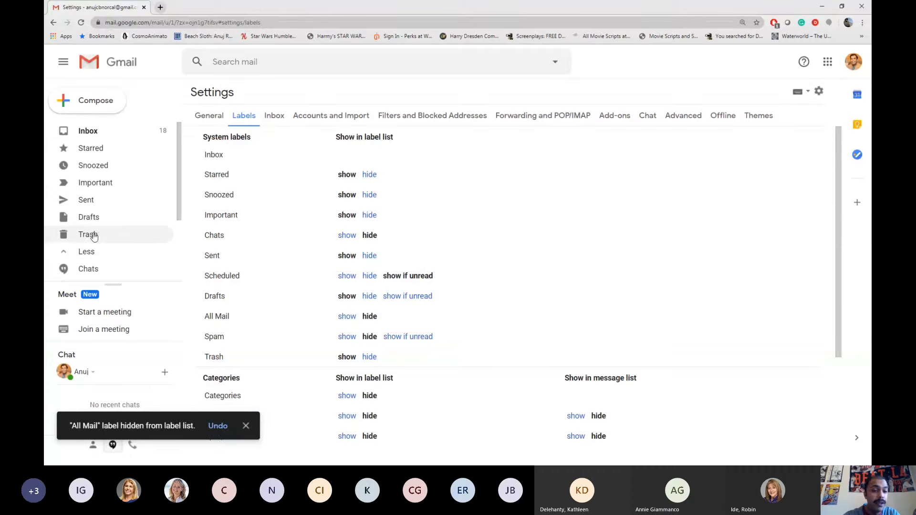
click(369, 357)
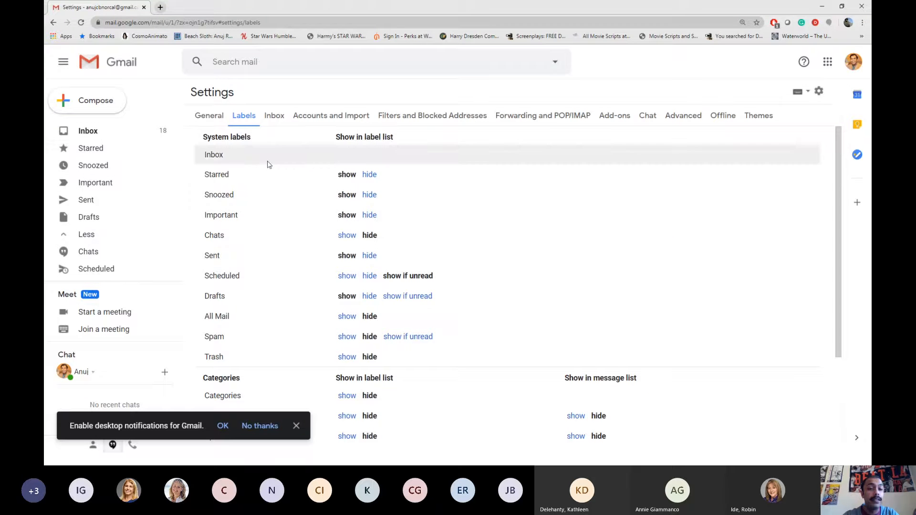
Show Updates and Forums, hide Social and Categories, then open the New label dialog
scroll(235, 286, down, 1)
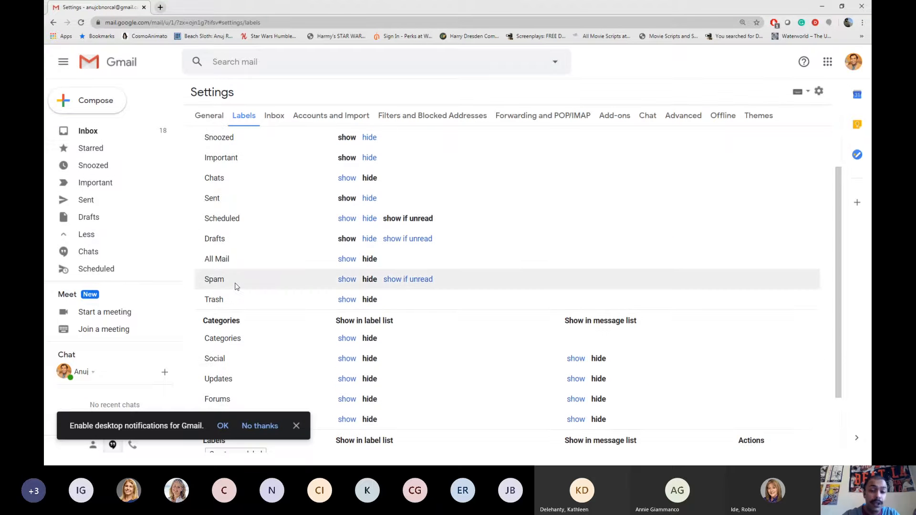
scroll(235, 286, down, 2)
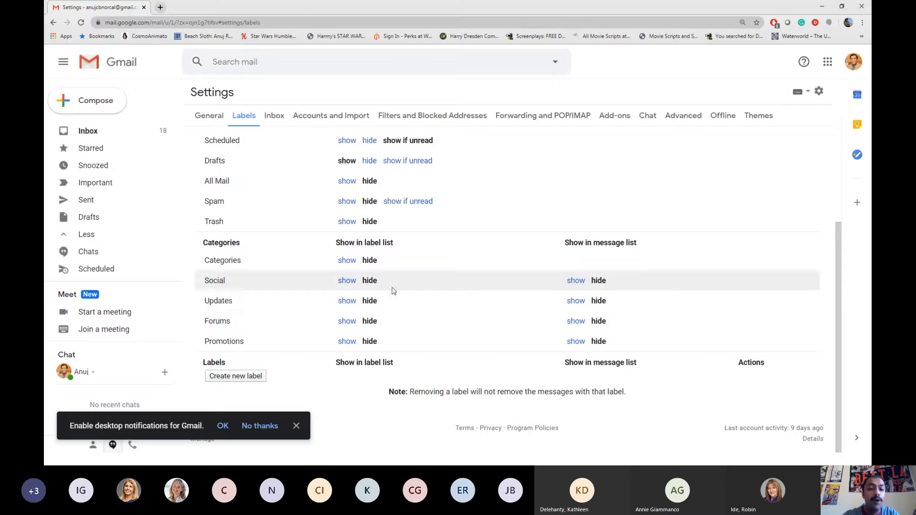
click(344, 301)
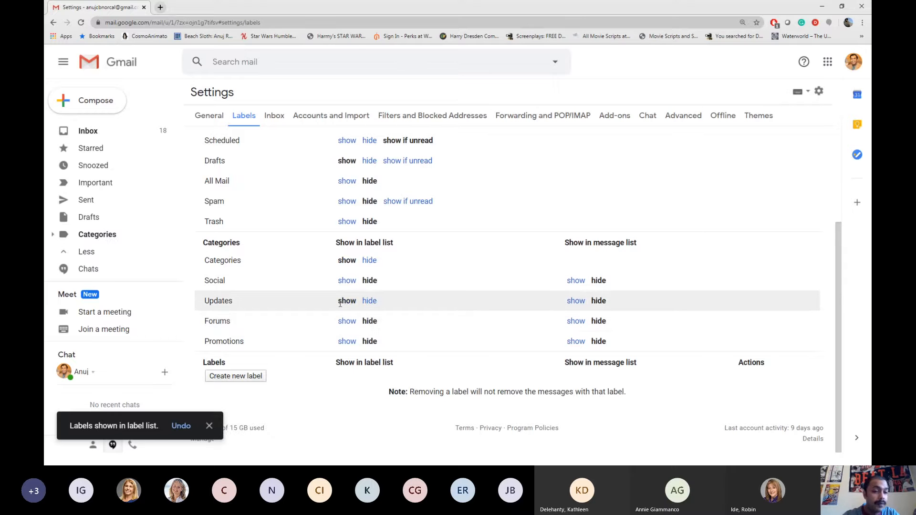
click(347, 319)
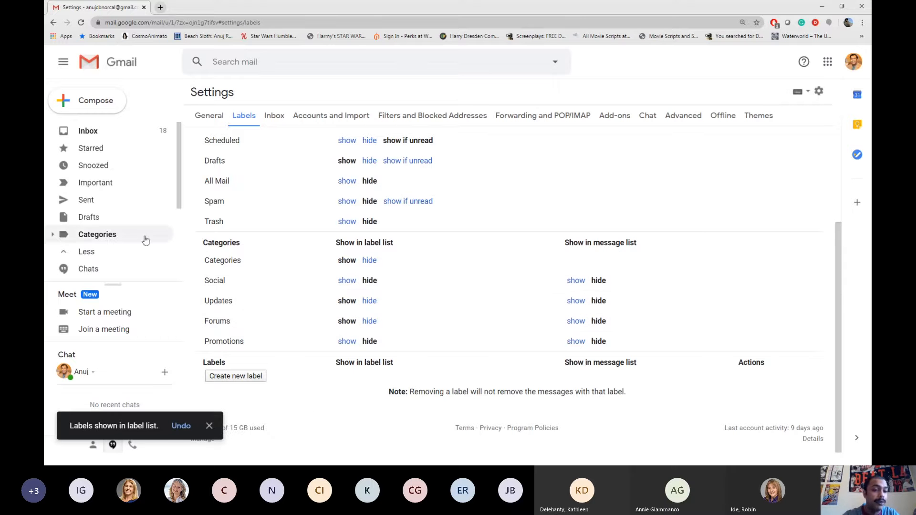
click(52, 236)
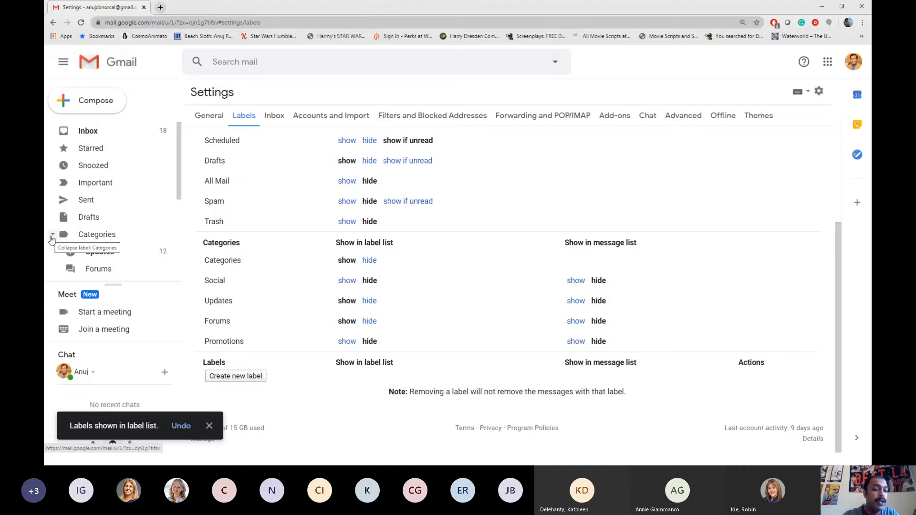
click(52, 237)
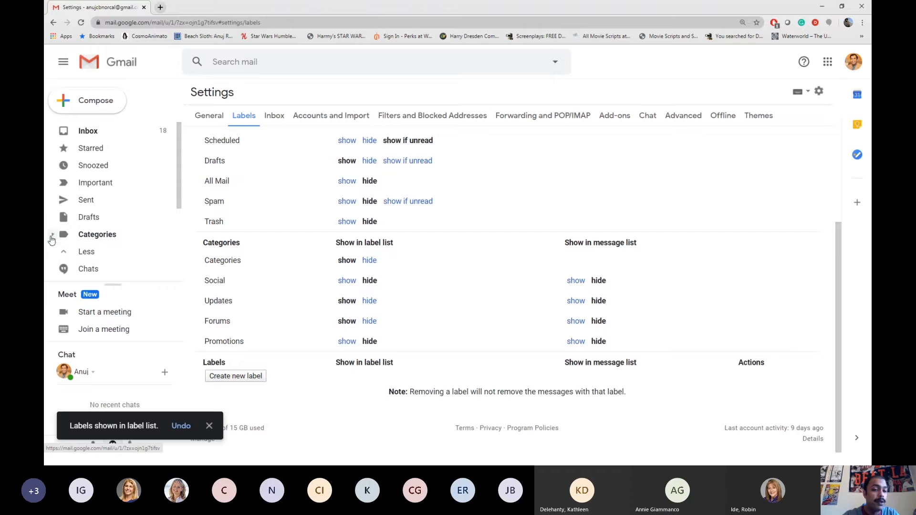
click(349, 283)
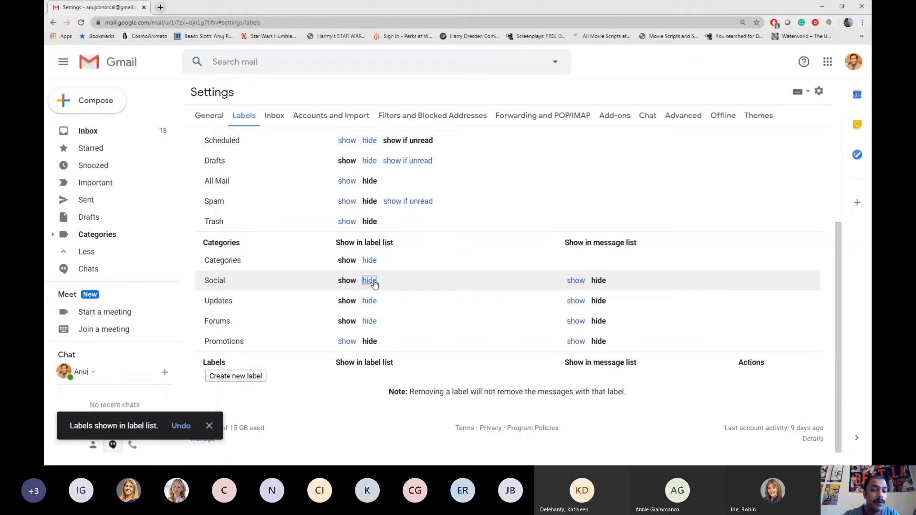
click(371, 281)
click(370, 261)
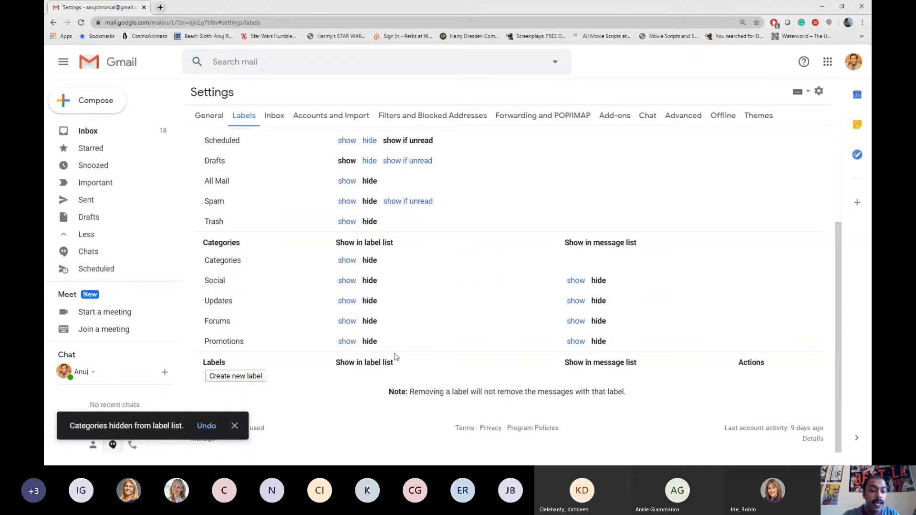
click(244, 376)
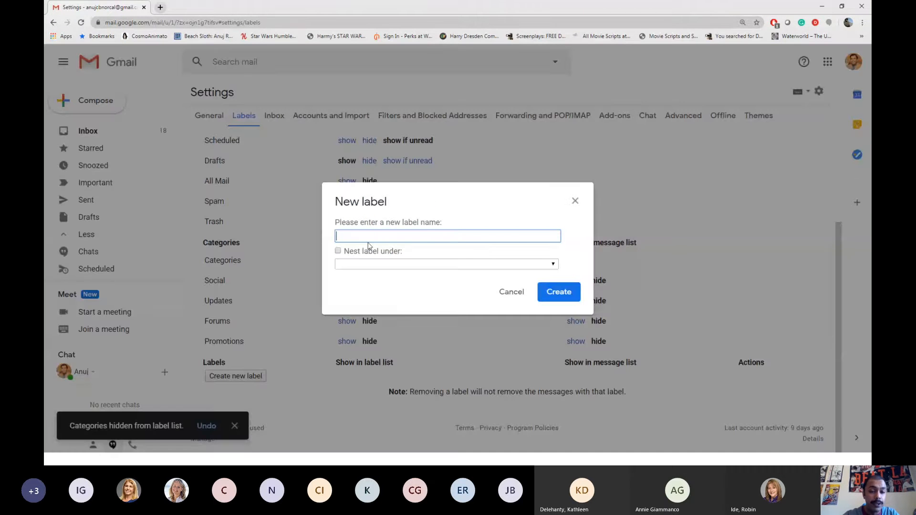
Create a top-level label named 'HOA group 1', leaving Nest label under unchecked
click(365, 252)
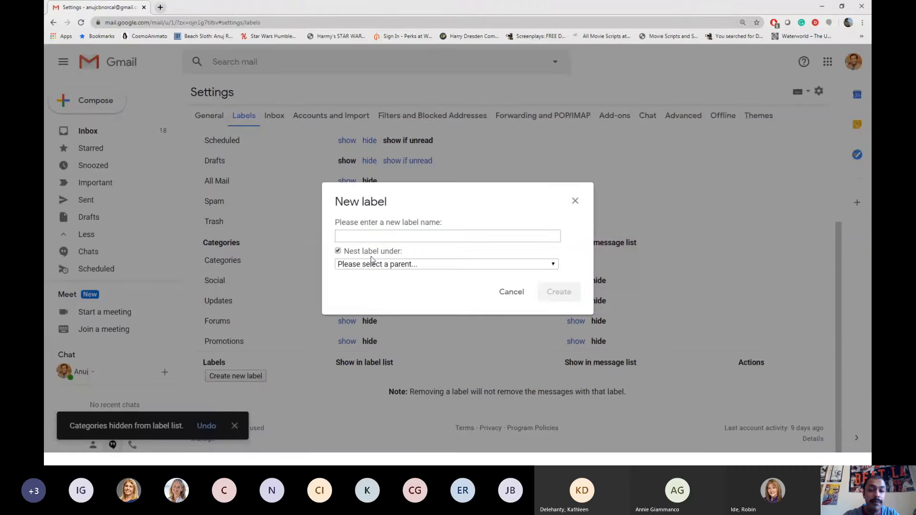
click(380, 264)
click(377, 253)
click(378, 238)
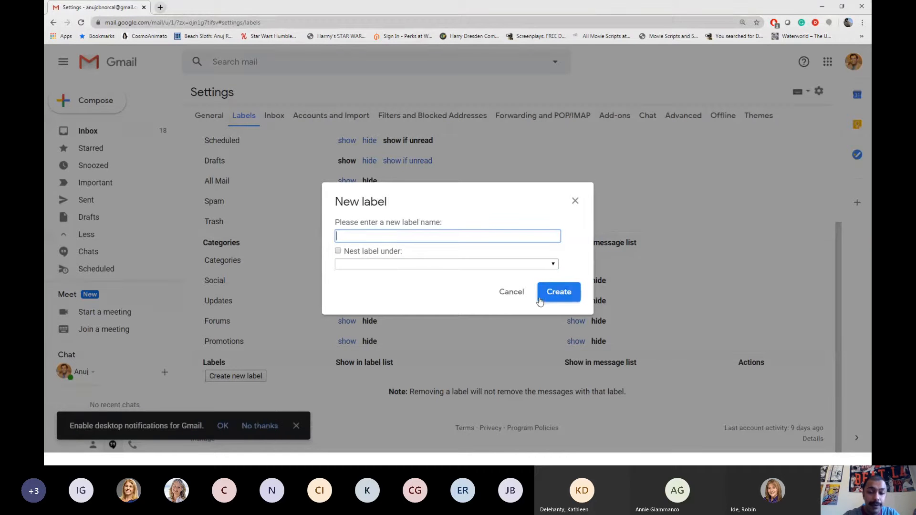
text(Agent)
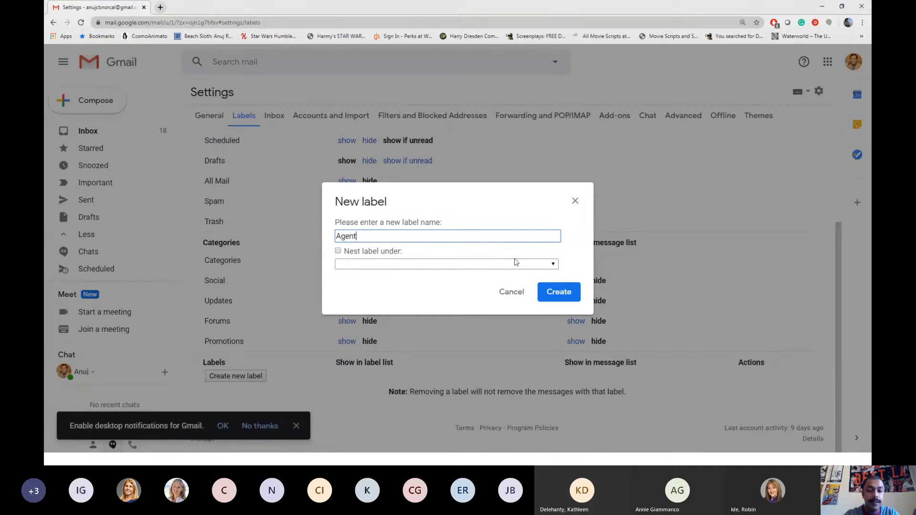
key(BackSpace)
key(BackSpace)
key(BackSpace)
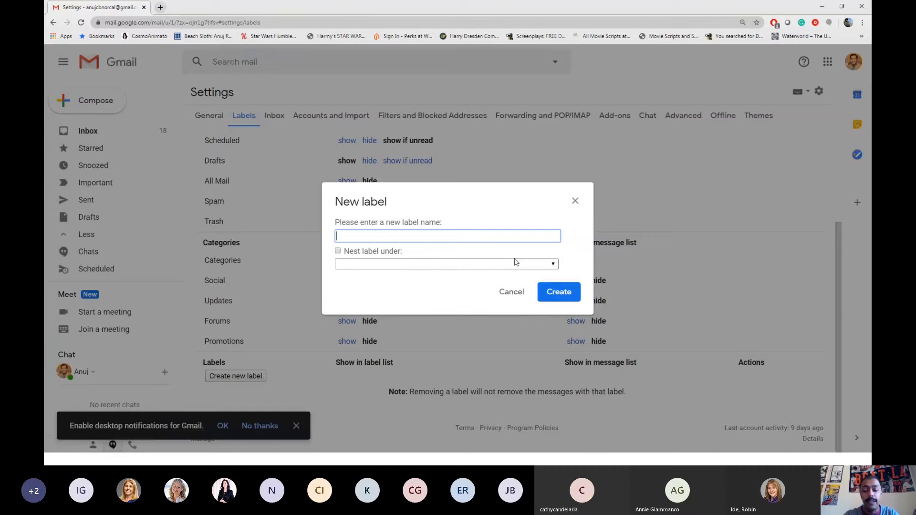
text(HOA group 1)
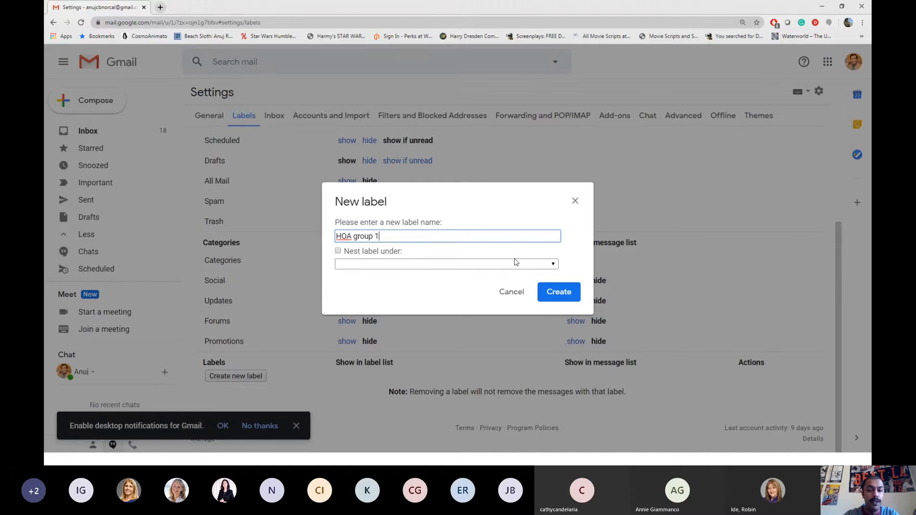
click(557, 293)
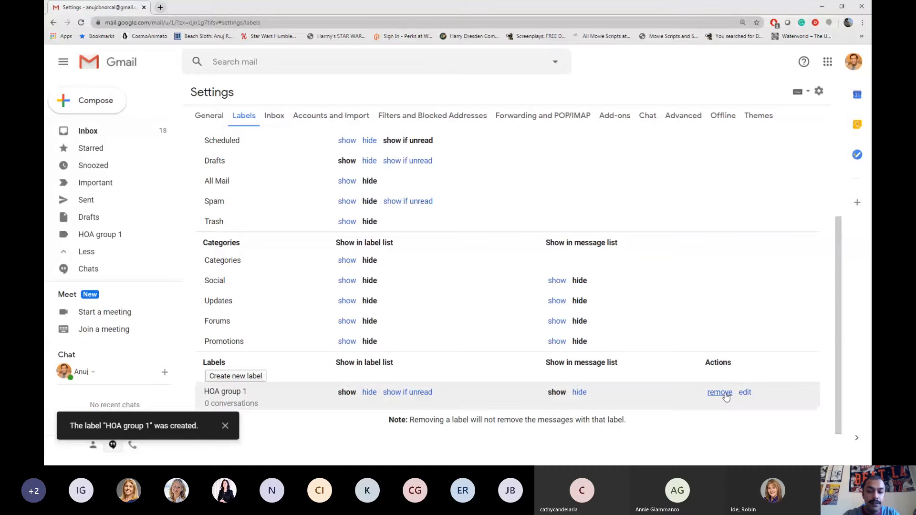
Dismiss the HOA group 1 label editor and menu, then return to the Inbox via Starred
click(746, 393)
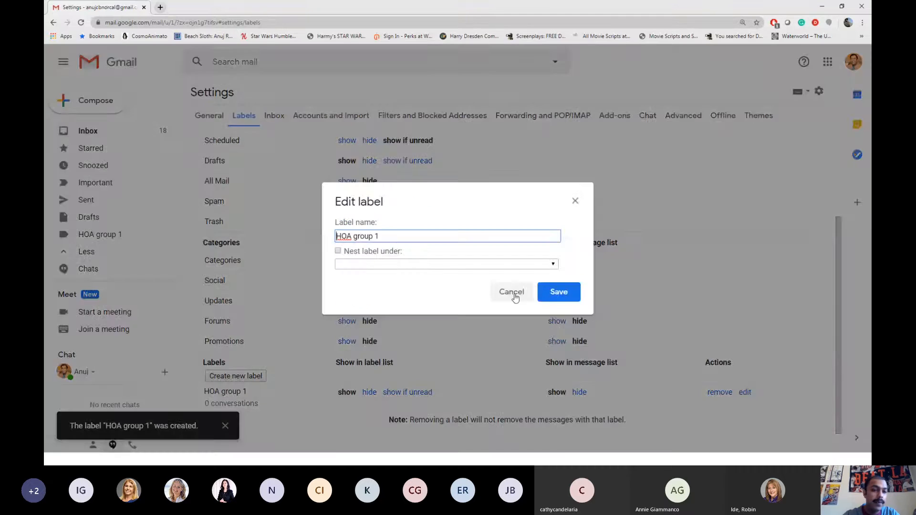
click(510, 293)
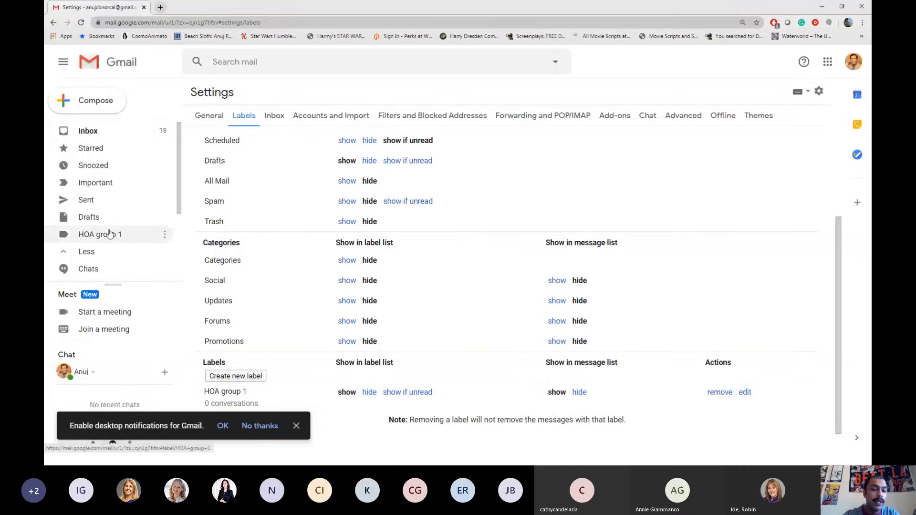
click(165, 233)
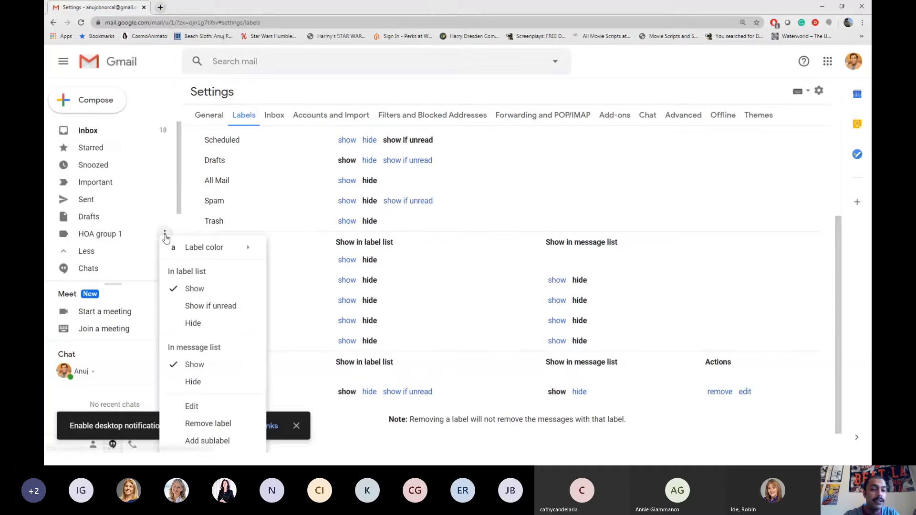
click(91, 149)
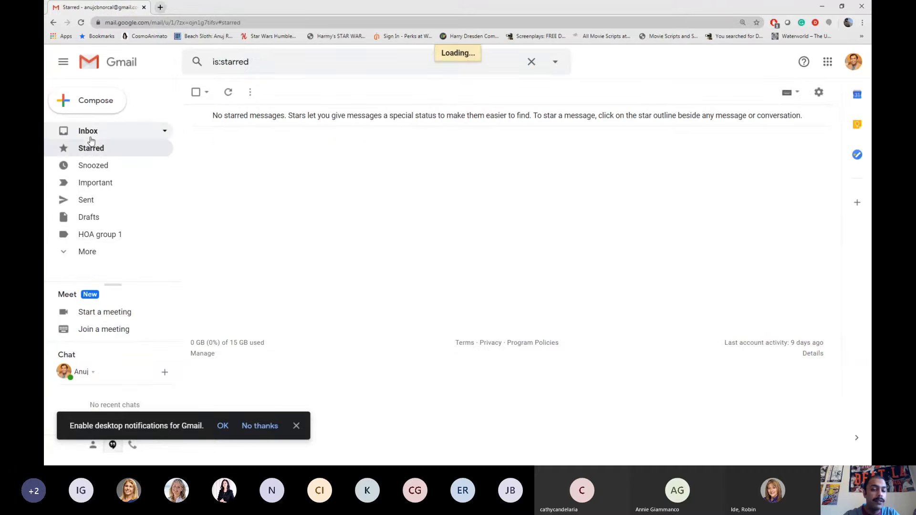
click(91, 139)
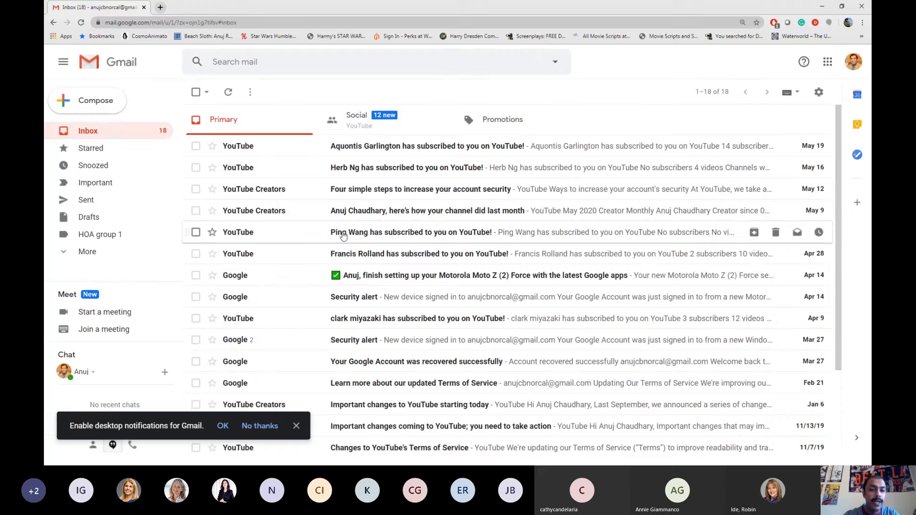
Apply the HOA group 1 label to the Google Motorola Moto Z setup email
click(286, 282)
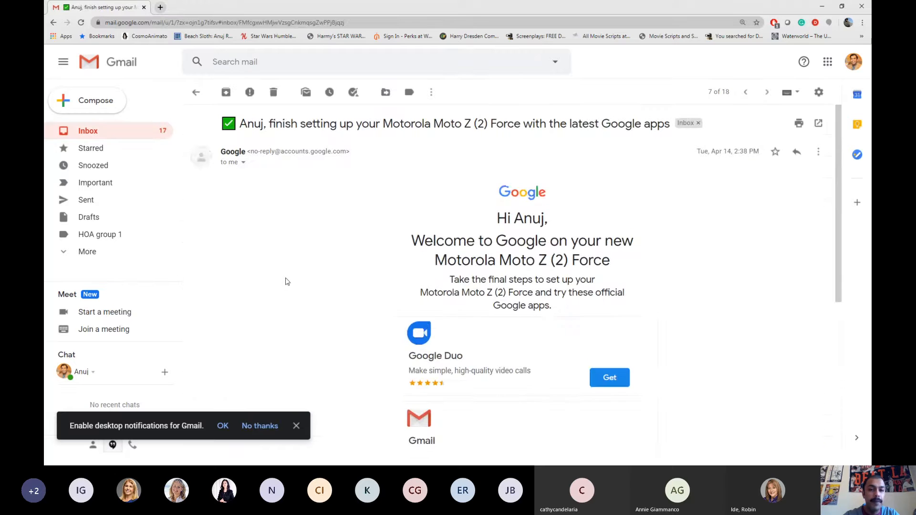
click(410, 93)
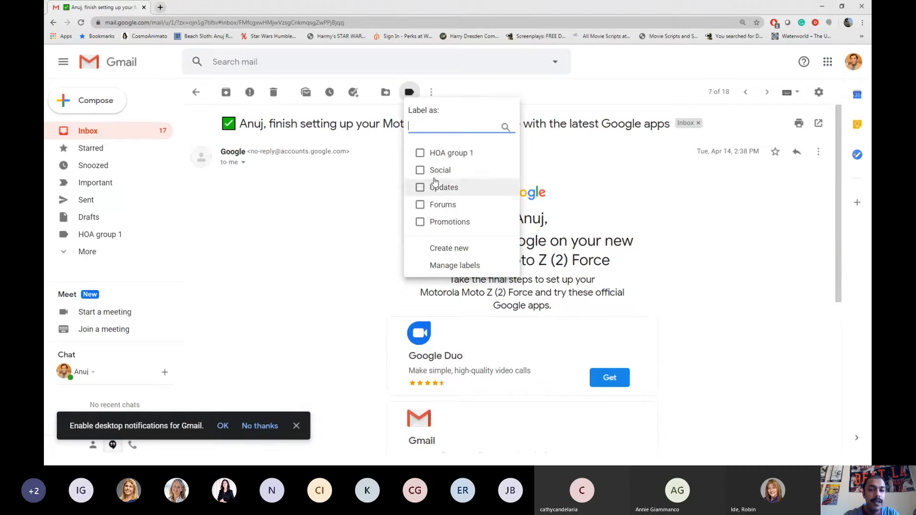
click(420, 153)
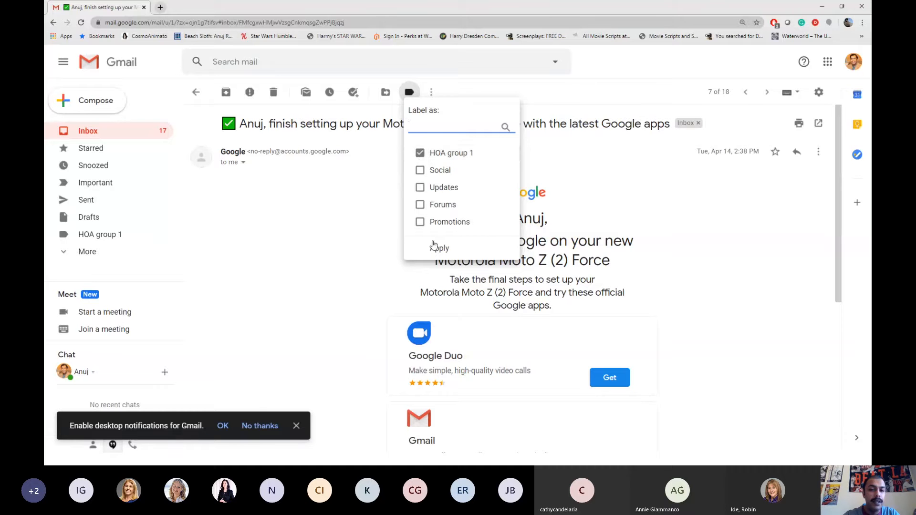
click(434, 247)
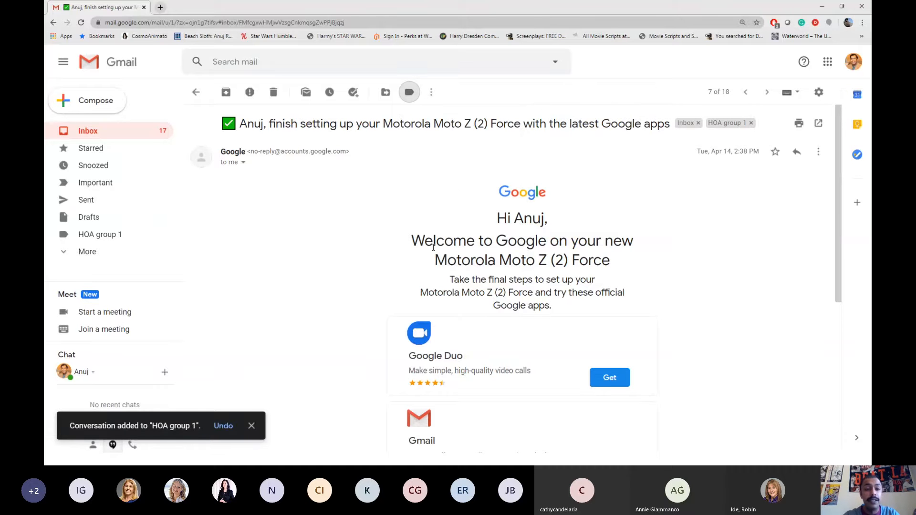
Return to the inbox, briefly selecting then deselecting three conversations
click(136, 138)
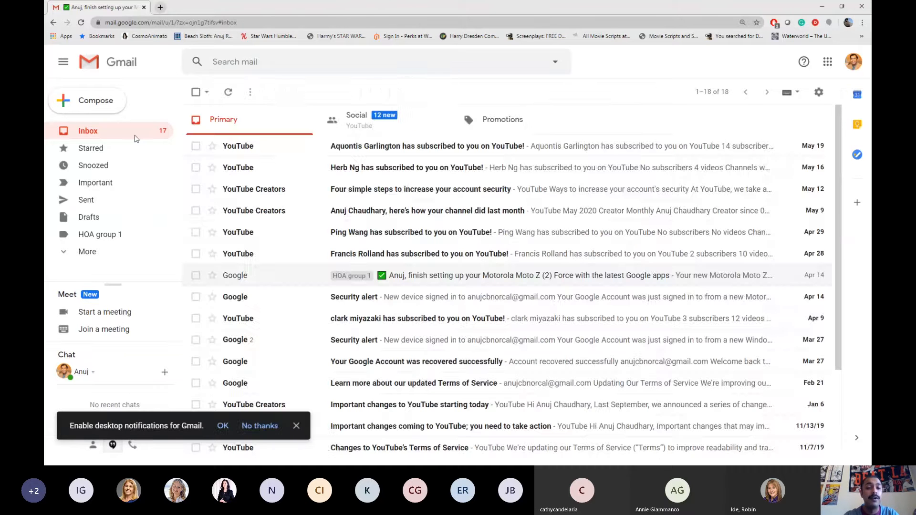
click(196, 189)
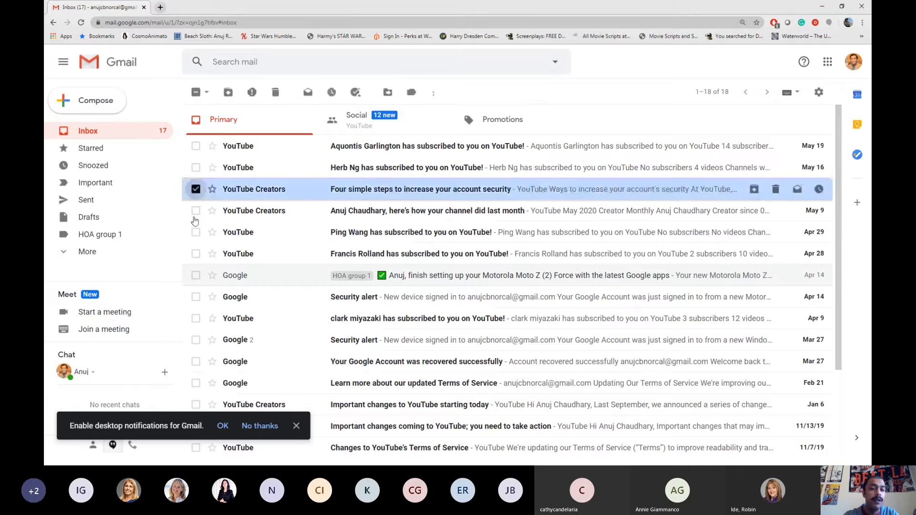
click(196, 253)
click(196, 318)
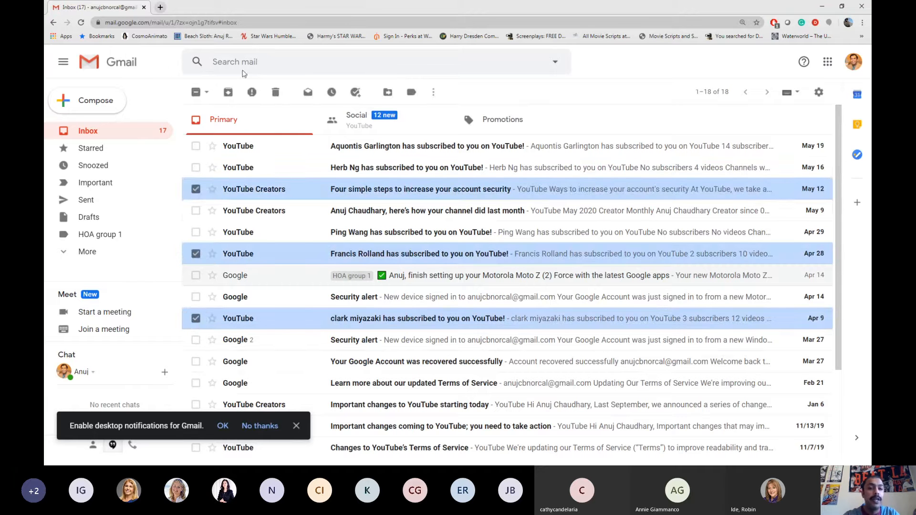
click(196, 189)
click(195, 254)
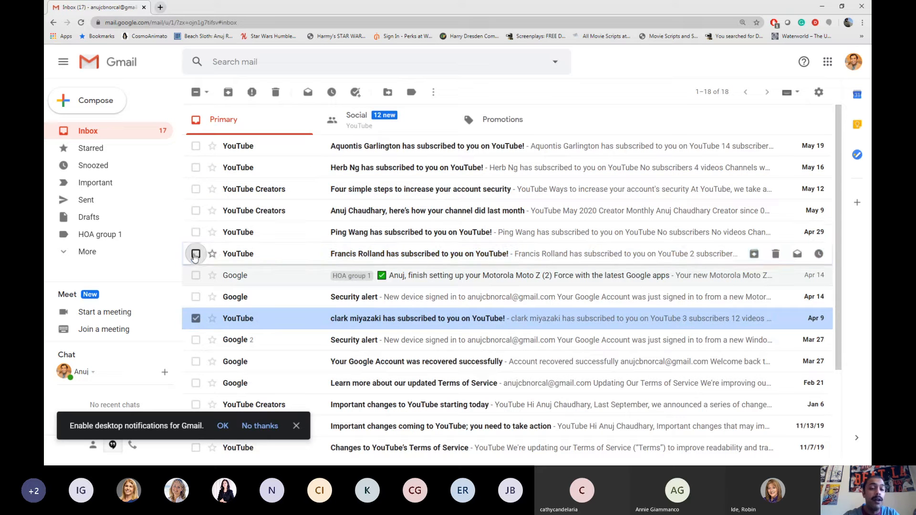
click(195, 318)
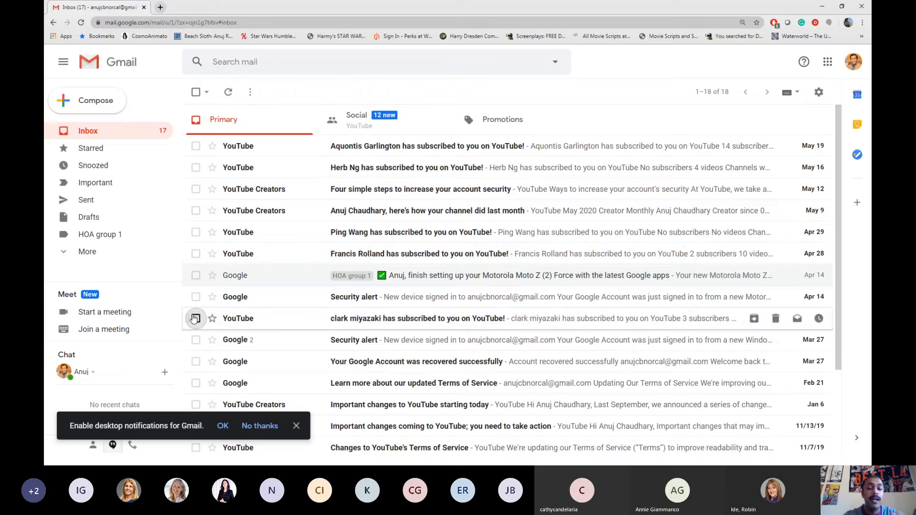
Search for 'youtube' and label all 23 matching conversations Updates
click(260, 61)
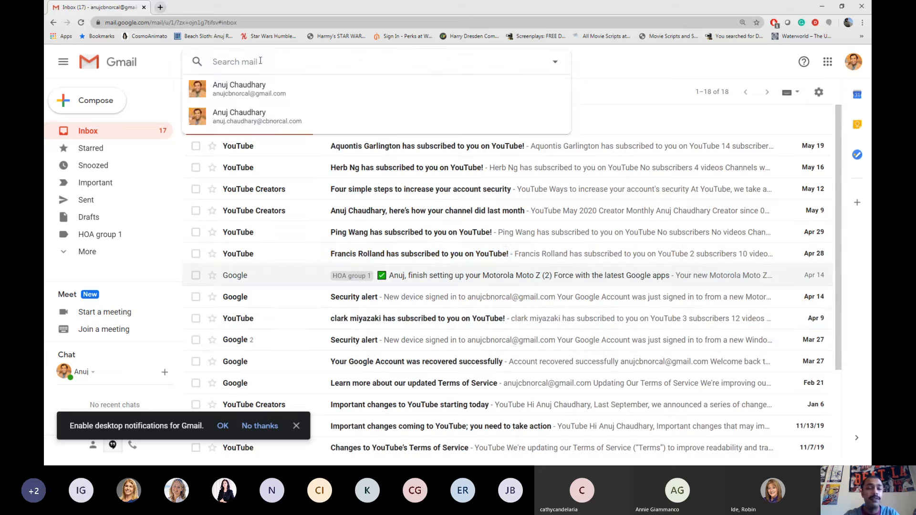
text(you)
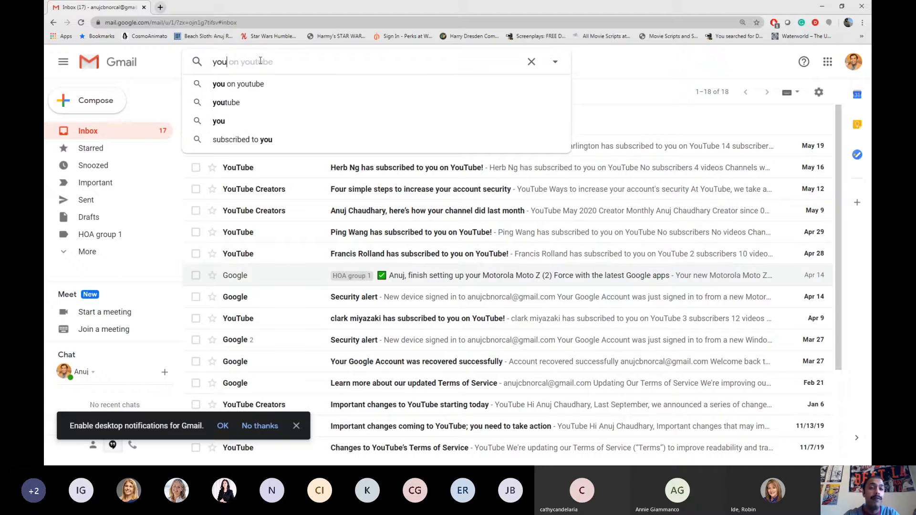
text(tube)
key(Return)
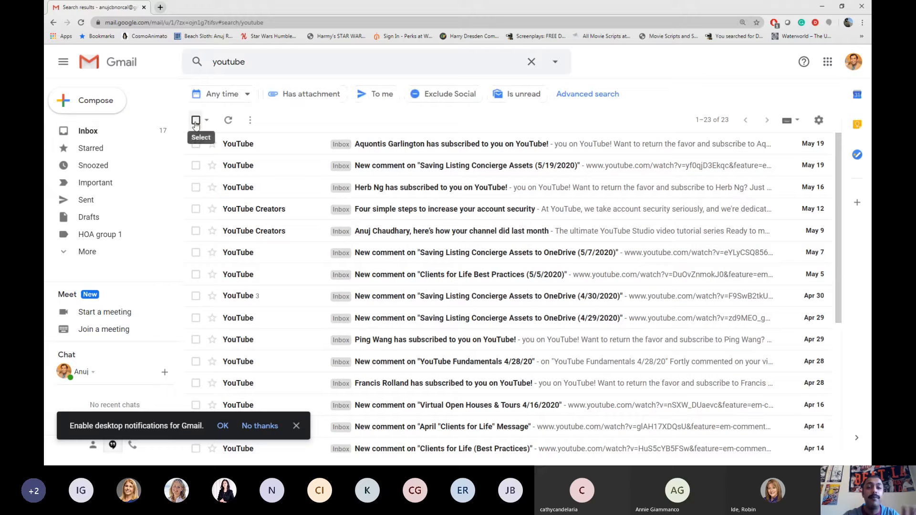
click(195, 121)
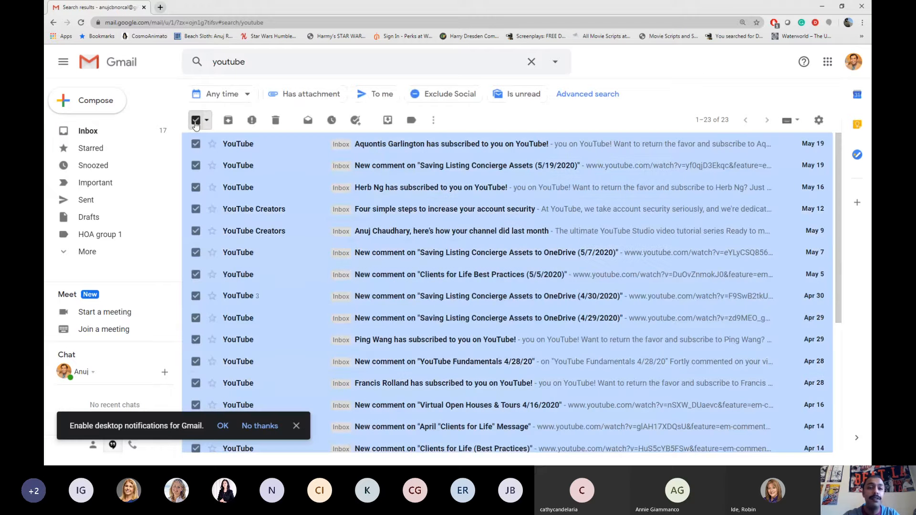
click(412, 120)
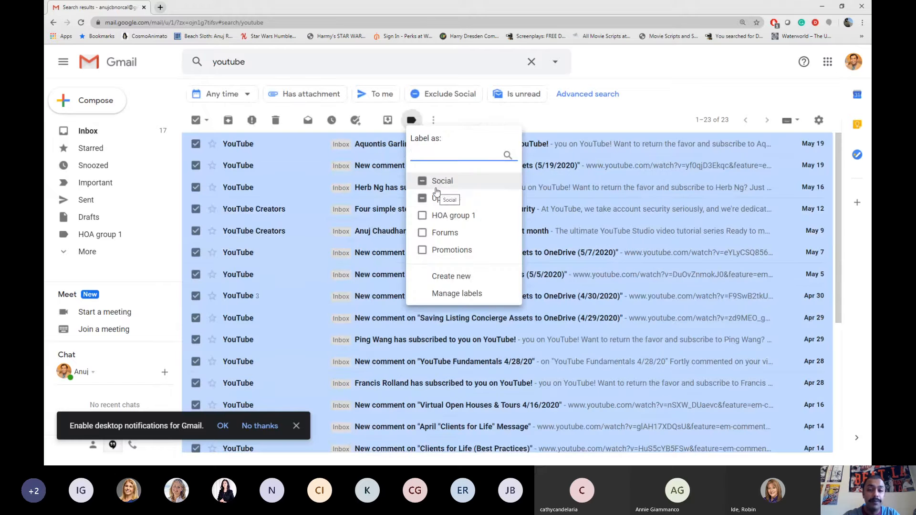
click(426, 206)
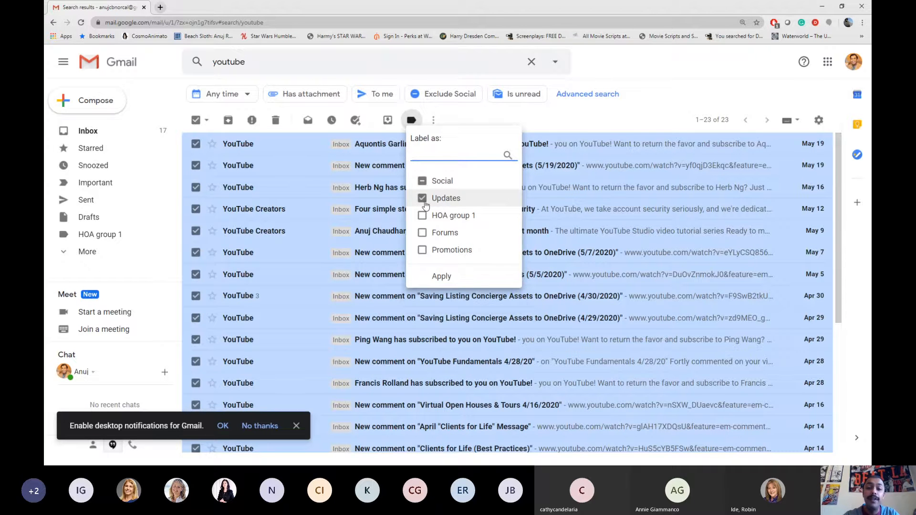
click(444, 276)
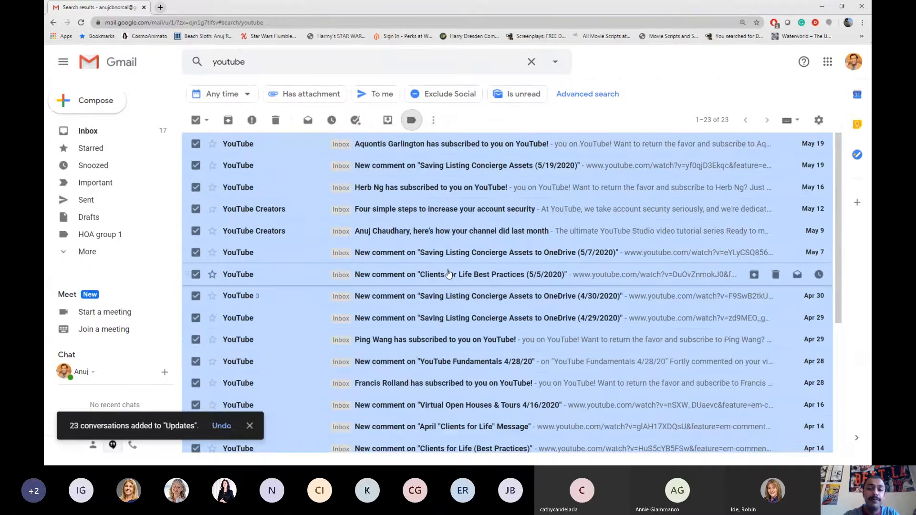
click(449, 274)
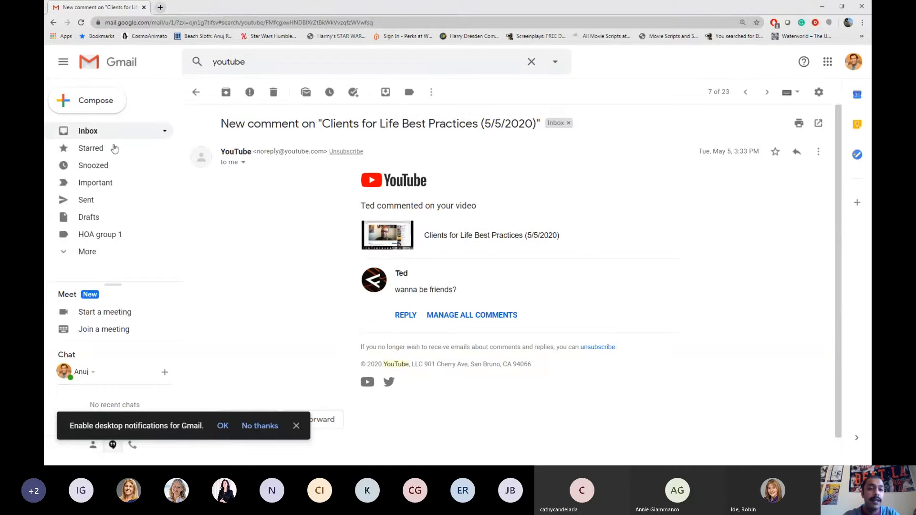
View the email filed under HOA group 1, then go back to the inbox
click(85, 135)
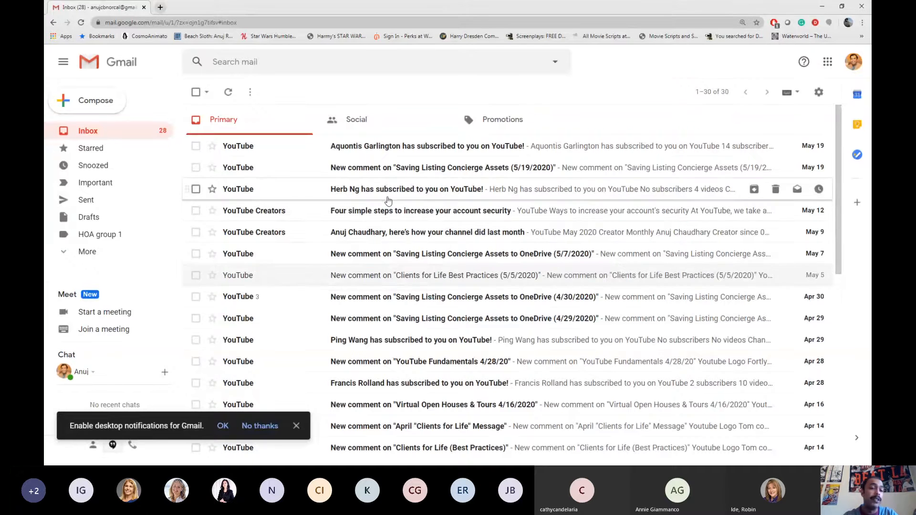
click(105, 236)
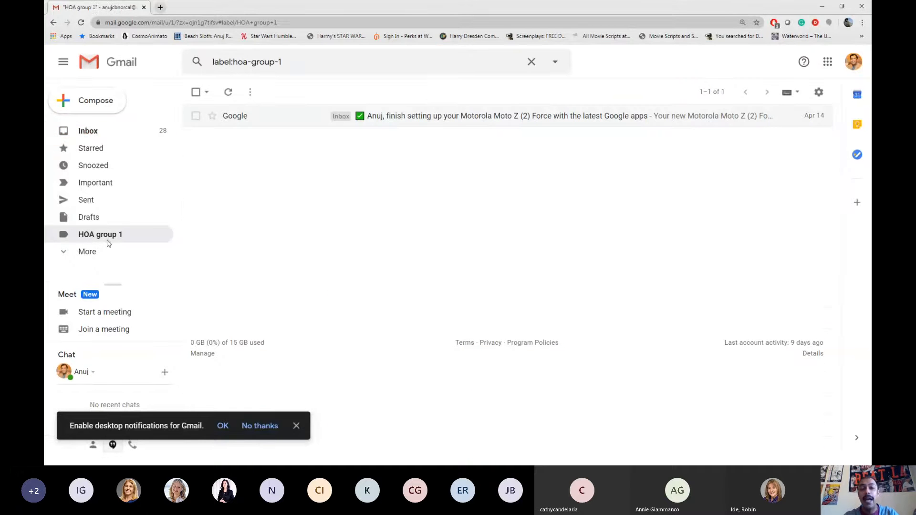
click(84, 136)
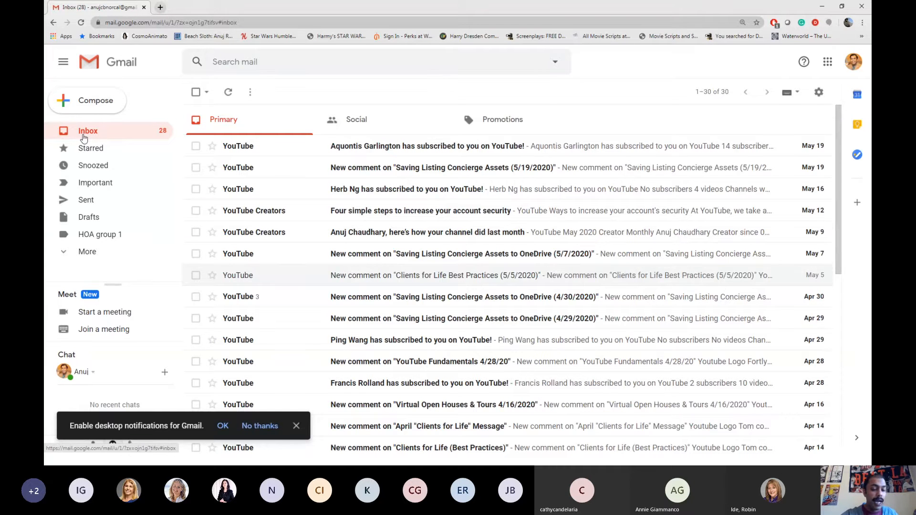
key(alt+Tab)
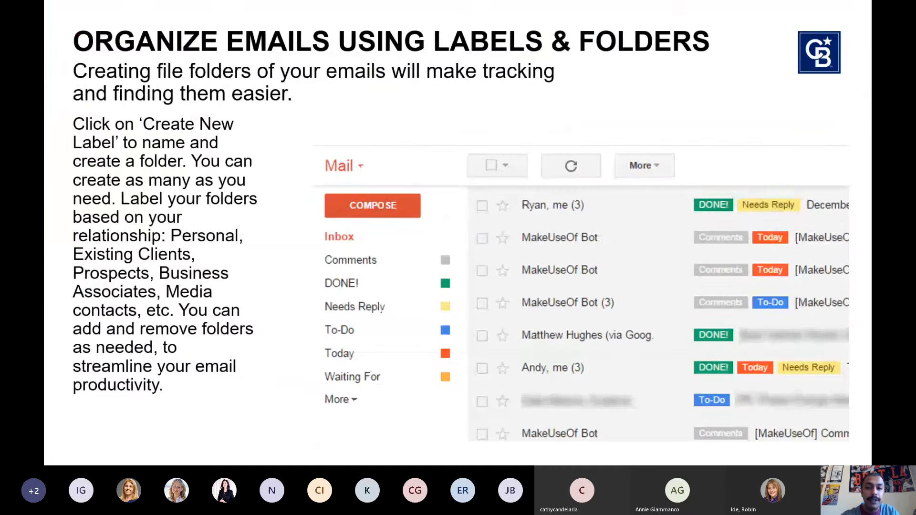
key(Right)
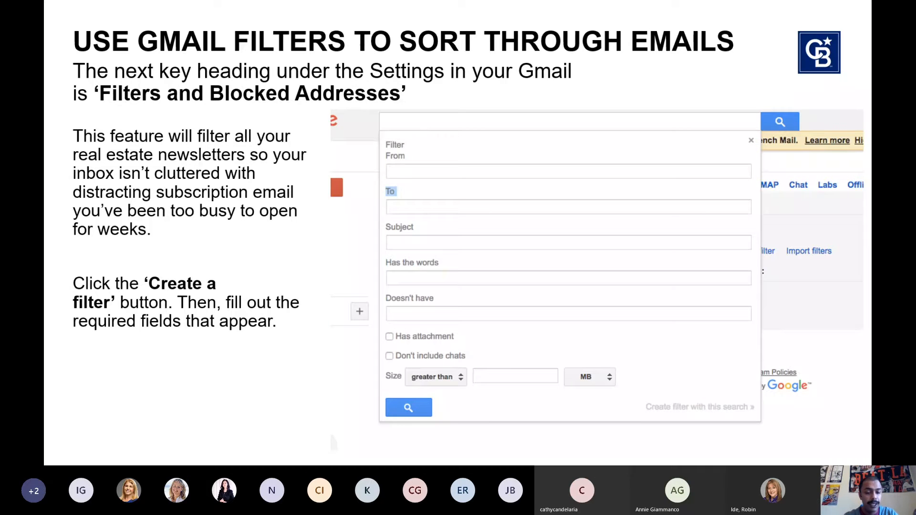
key(alt+Tab)
key(alt+Tab)
key(alt+Tab)
key(alt+Tab)
key(alt+Tab)
key(alt+Tab)
key(alt+Tab)
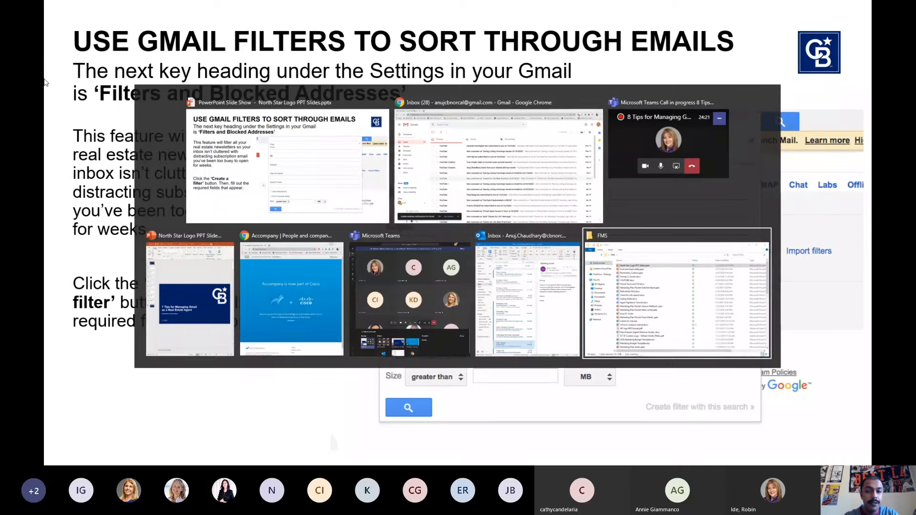
key(alt+Tab)
key(alt+Tab)
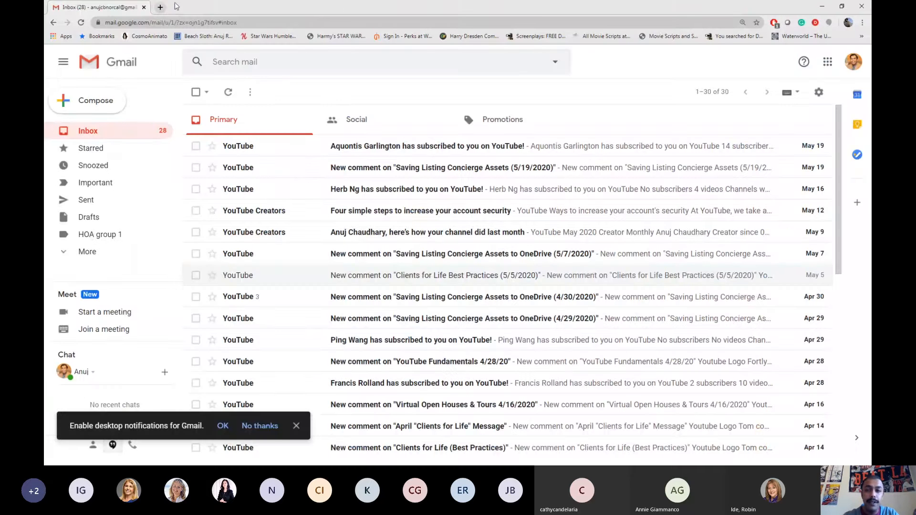
Go to Settings > Filters and Blocked Addresses and start a new blank filter
click(819, 92)
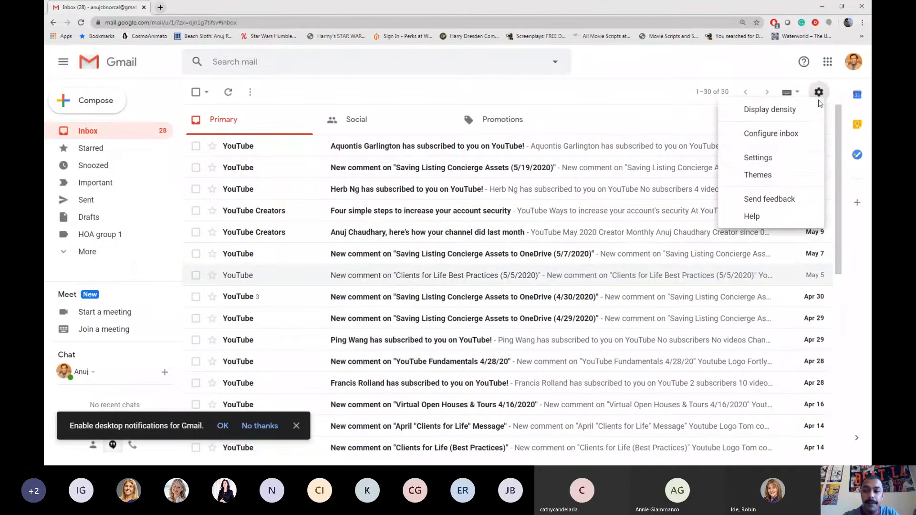
click(768, 159)
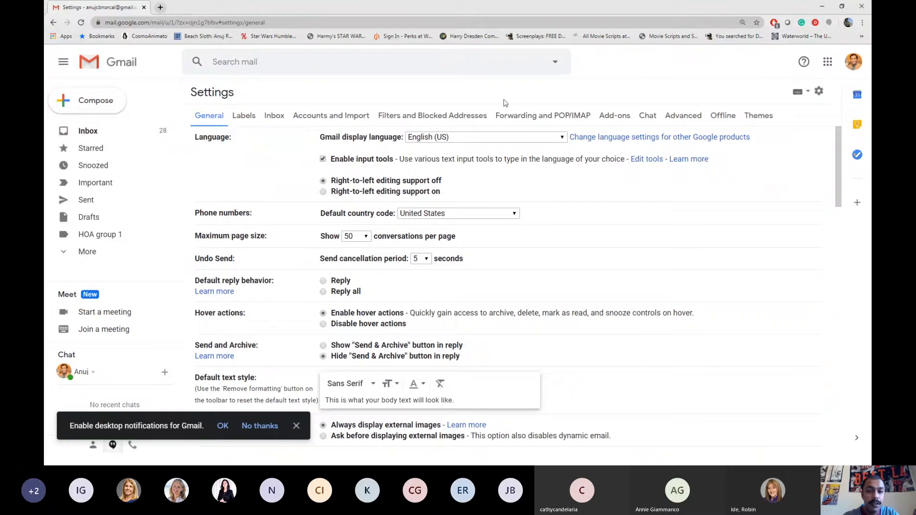
click(403, 116)
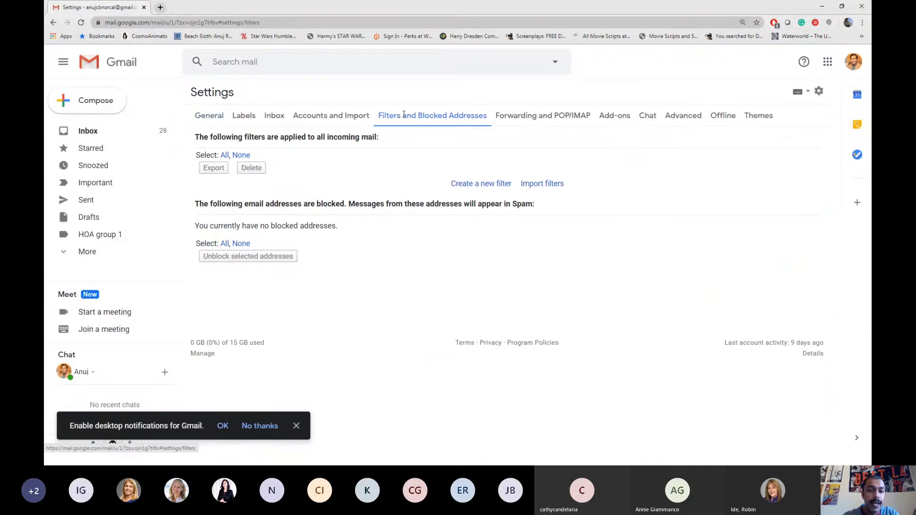
click(462, 185)
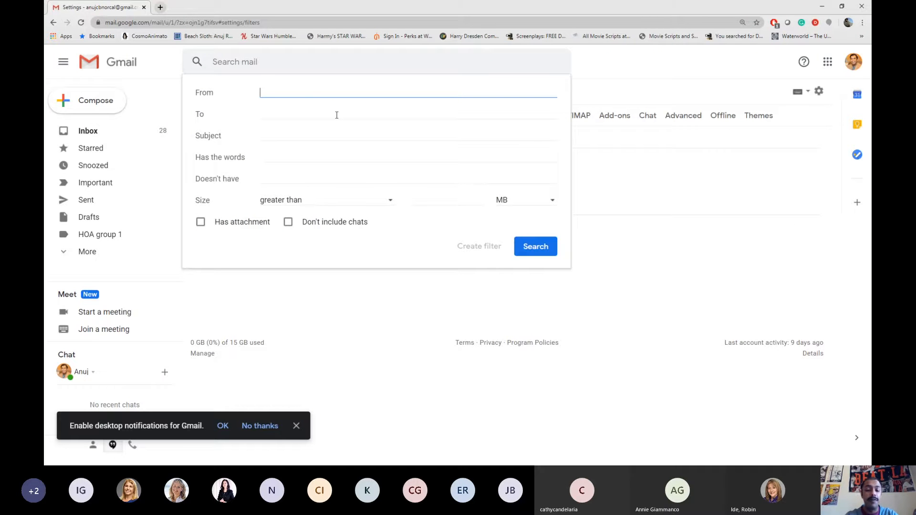
Enter the colleague's work e-mail address in the filter's From field and run the search
key(BackSpace)
key(BackSpace)
key(BackSpace)
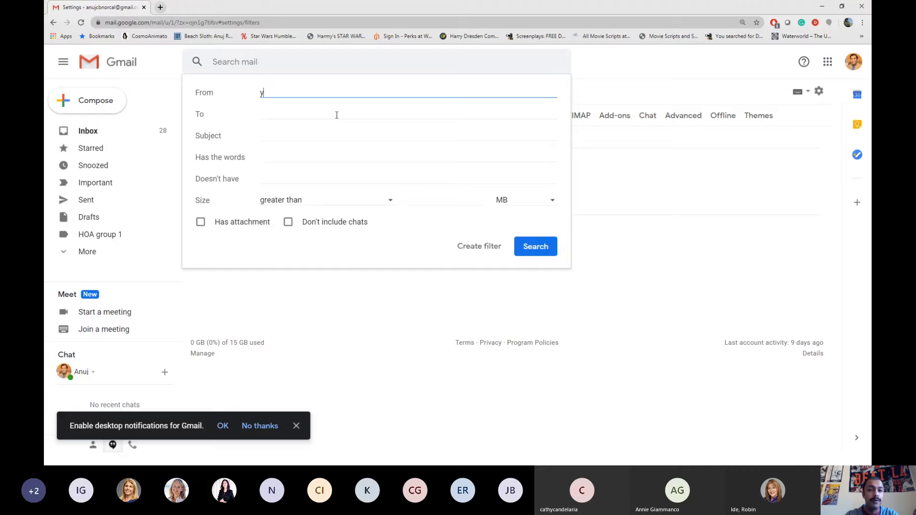
key(BackSpace)
key(BackSpace)
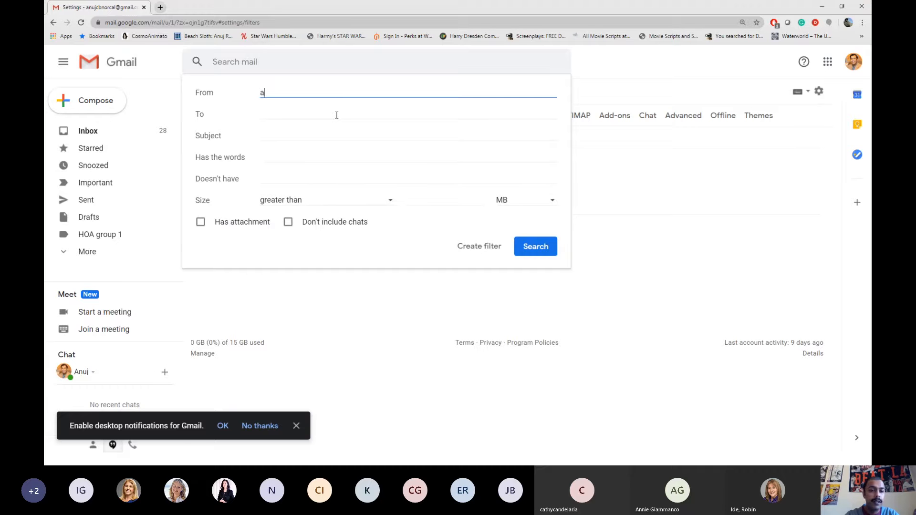
key(BackSpace)
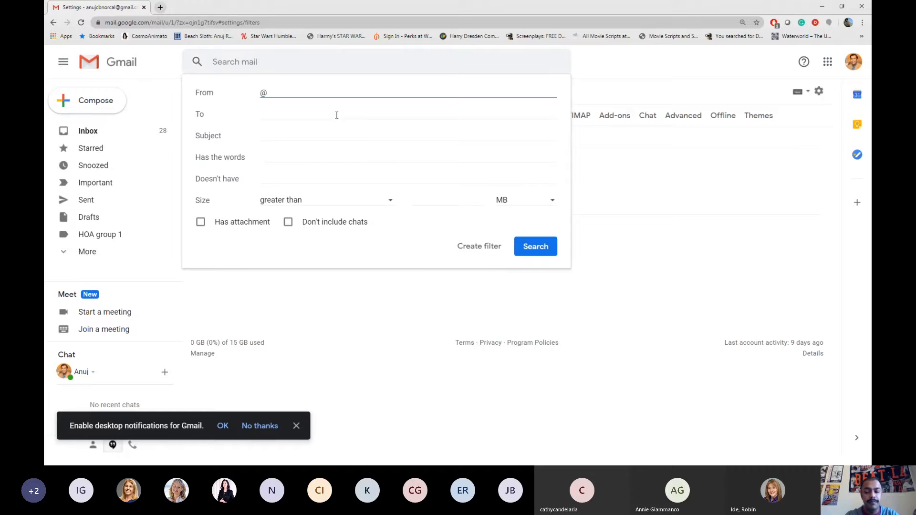
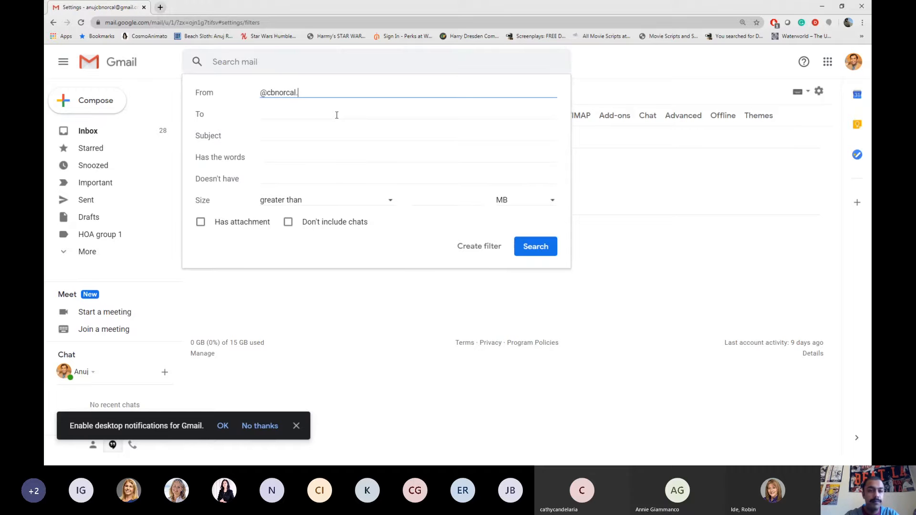
key(BackSpace)
key(BackSpace)
key(BackSpace)
key(BackSpace)
key(BackSpace)
key(BackSpace)
key(BackSpace)
key(BackSpace)
key(BackSpace)
key(BackSpace)
key(BackSpace)
key(BackSpace)
key(BackSpace)
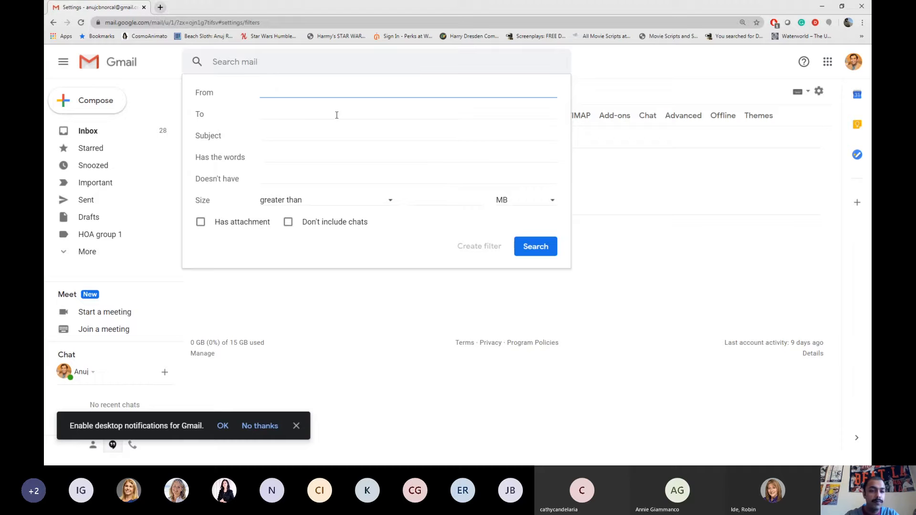
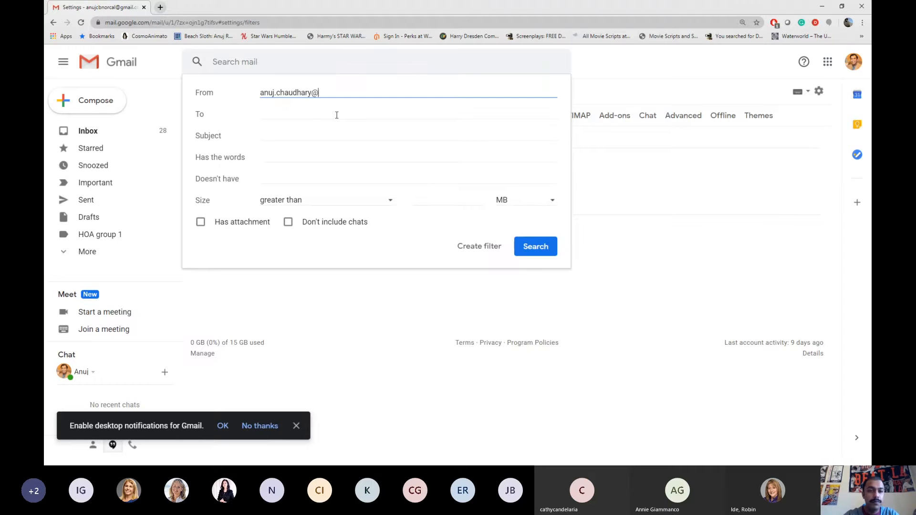
click(337, 115)
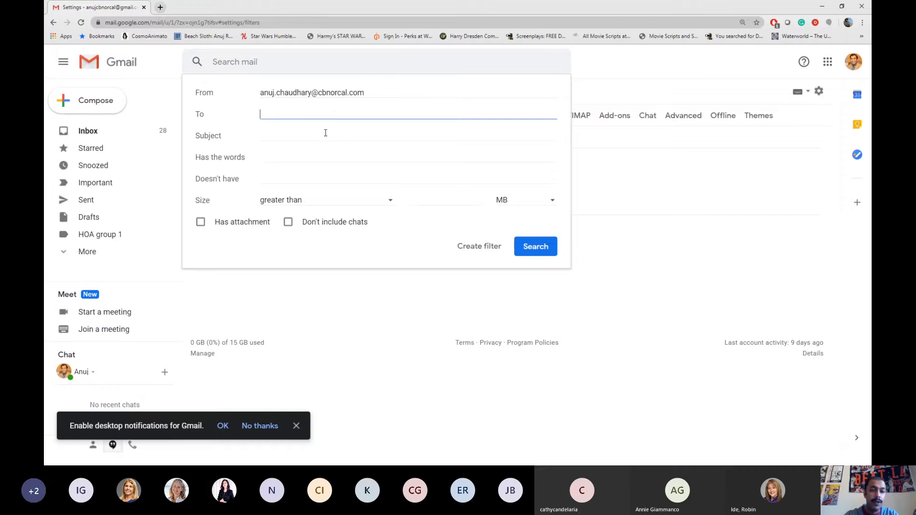
click(325, 133)
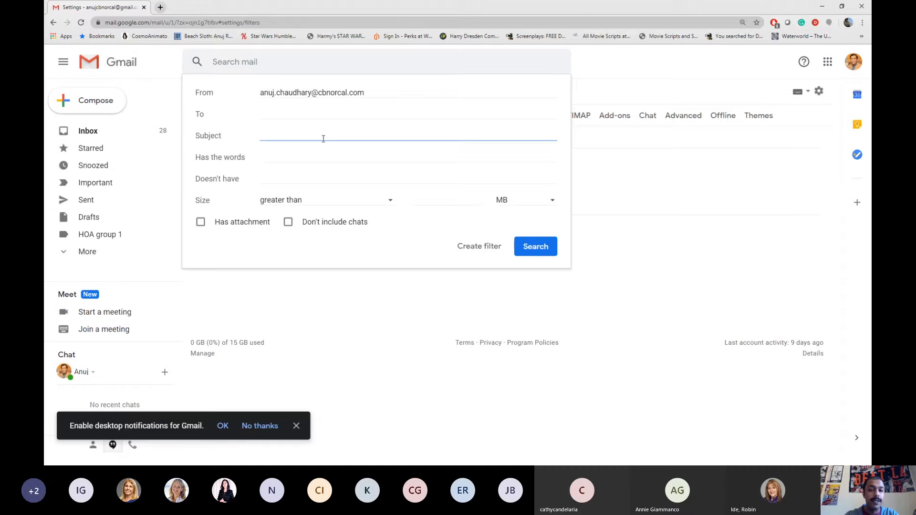
click(533, 258)
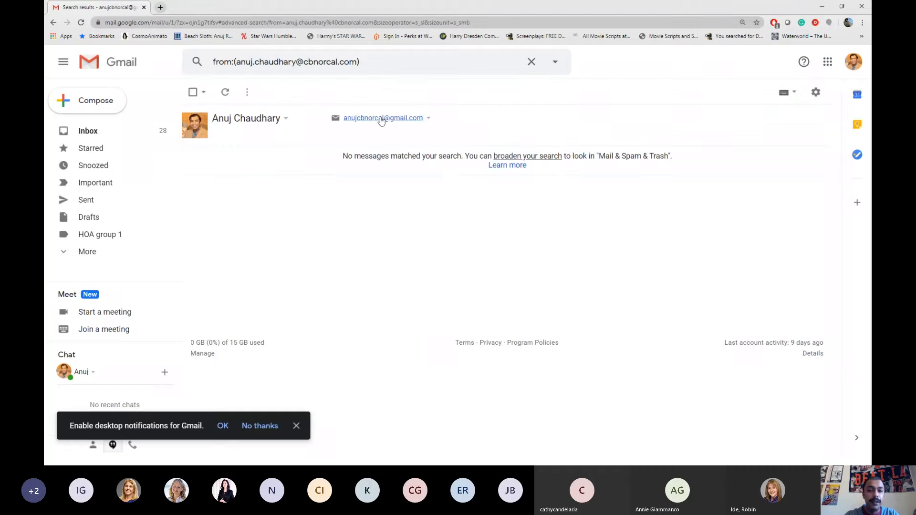
Close the stray new message and clear the sender search
click(382, 119)
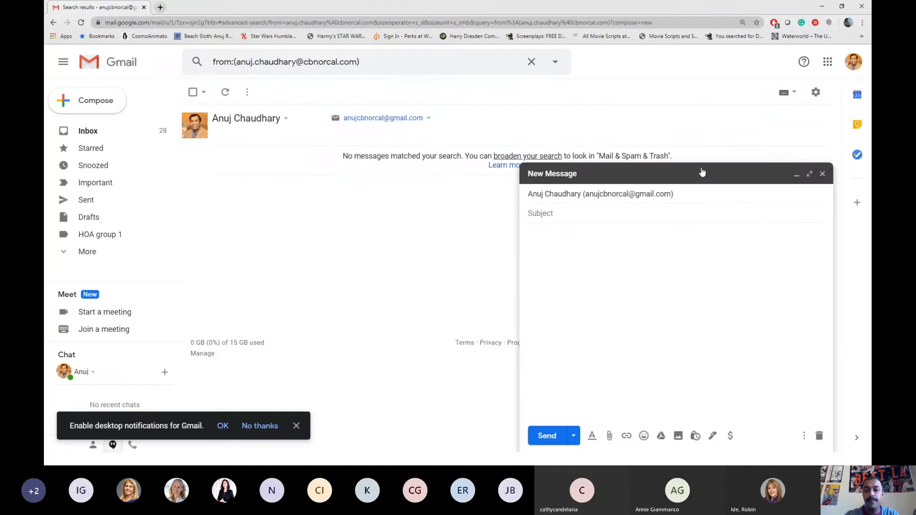
click(822, 174)
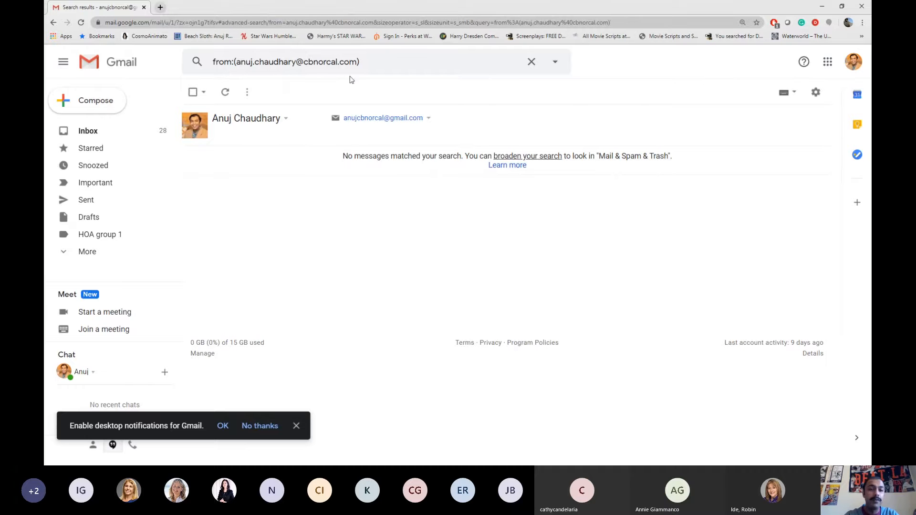
click(531, 61)
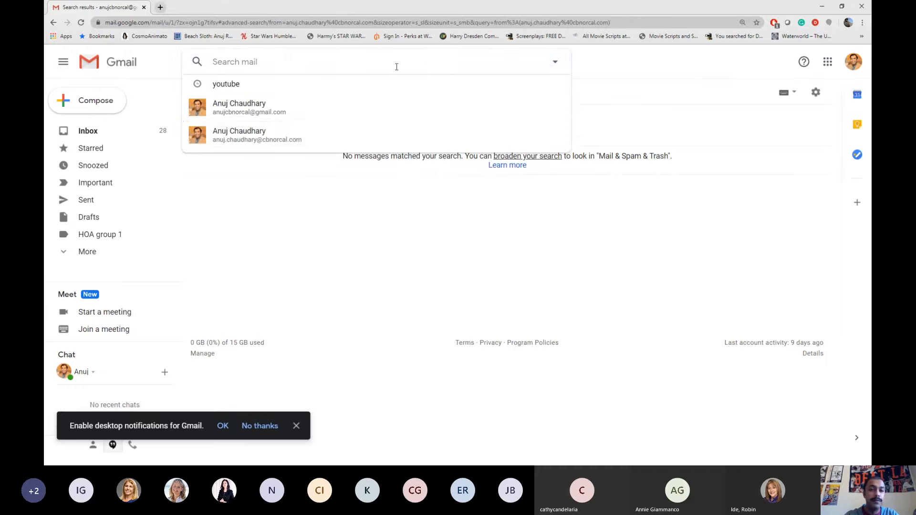
click(193, 133)
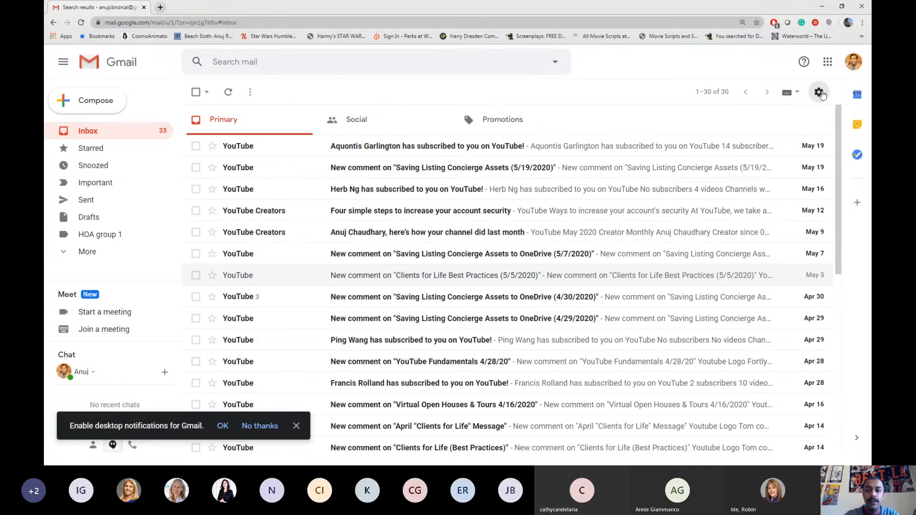
Reach the Filters and Blocked Addresses tab through the gear's full settings
click(819, 92)
click(755, 161)
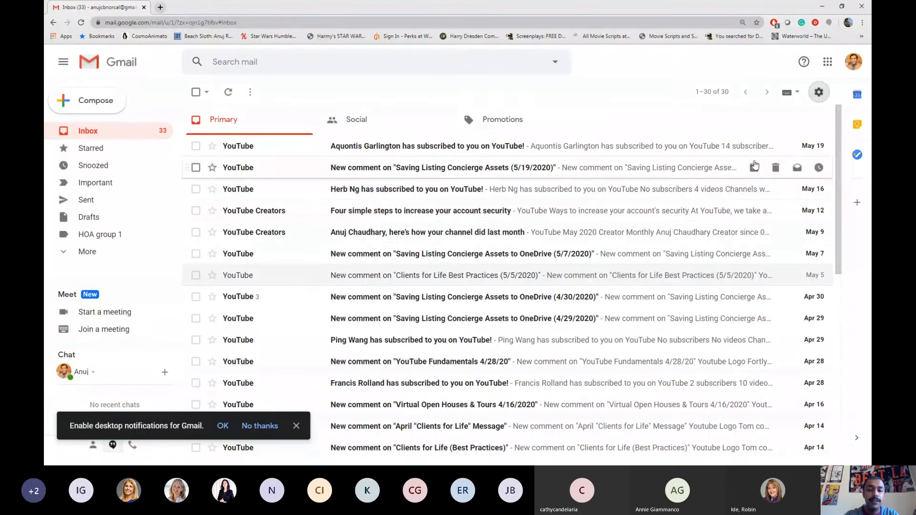
click(431, 115)
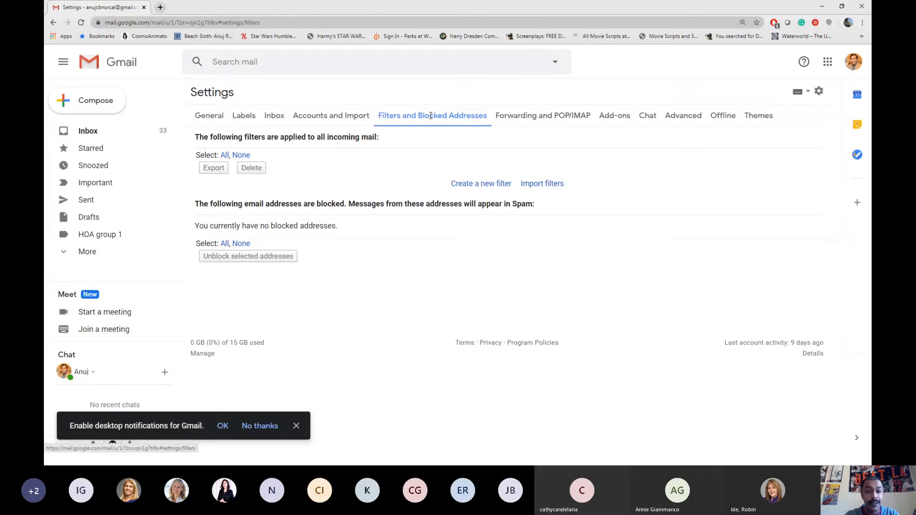
Start a new filter with Subject 'youtube' and search it, listing 9 matching emails
click(463, 186)
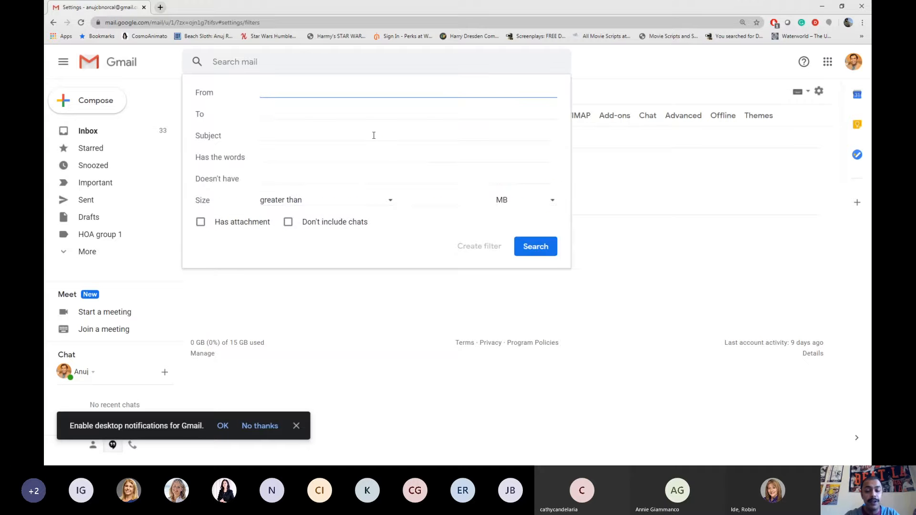
text(you)
key(BackSpace)
key(BackSpace)
key(BackSpace)
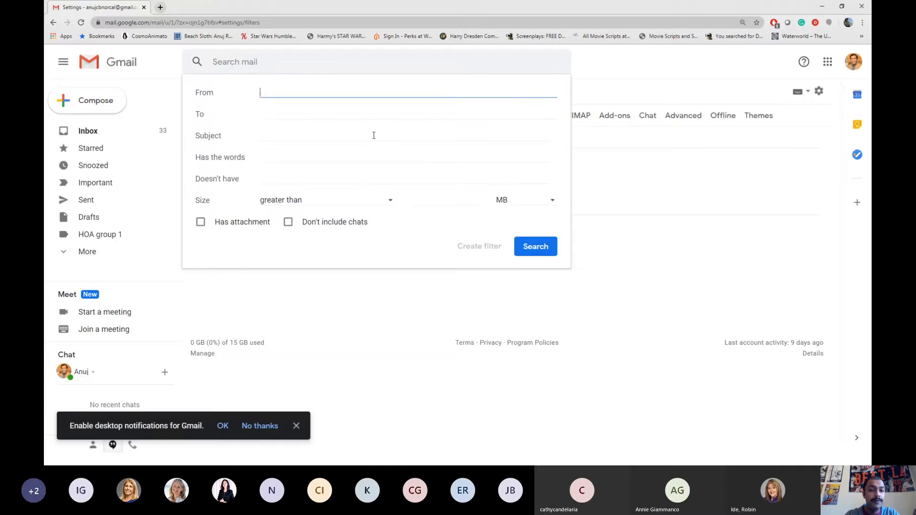
click(374, 135)
text(youtube)
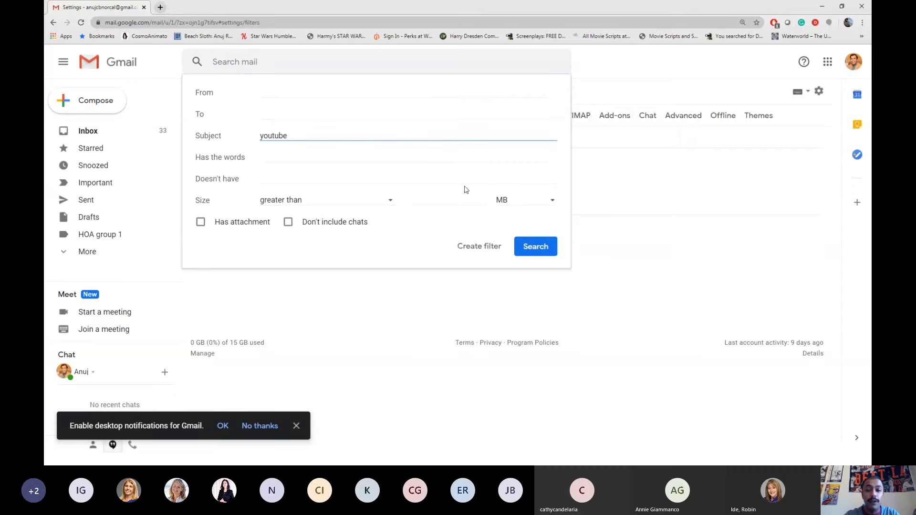
click(535, 246)
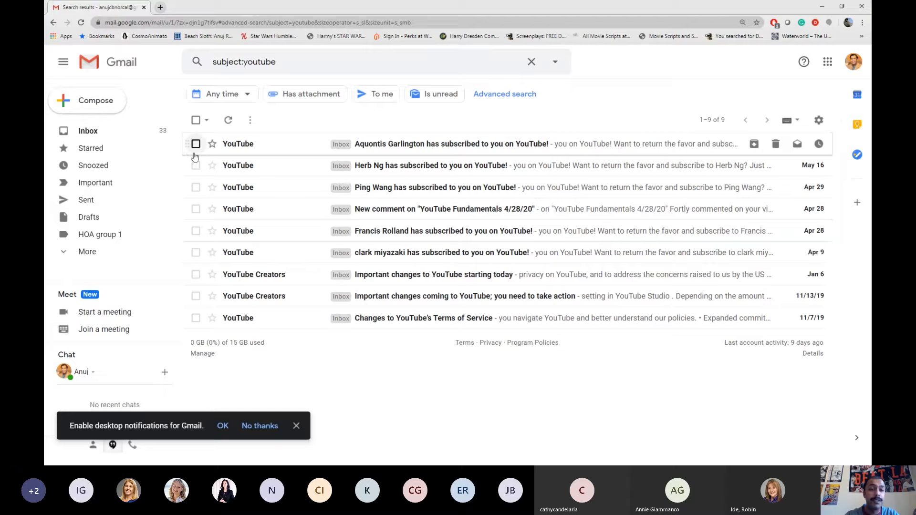
From a YouTube email, start a filter for its no-reply sender, inspect label options, then close
click(248, 145)
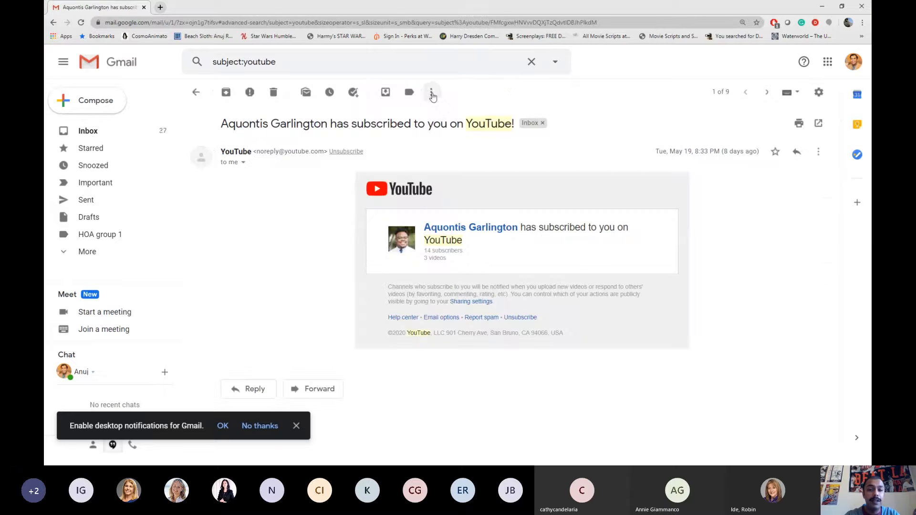
click(431, 93)
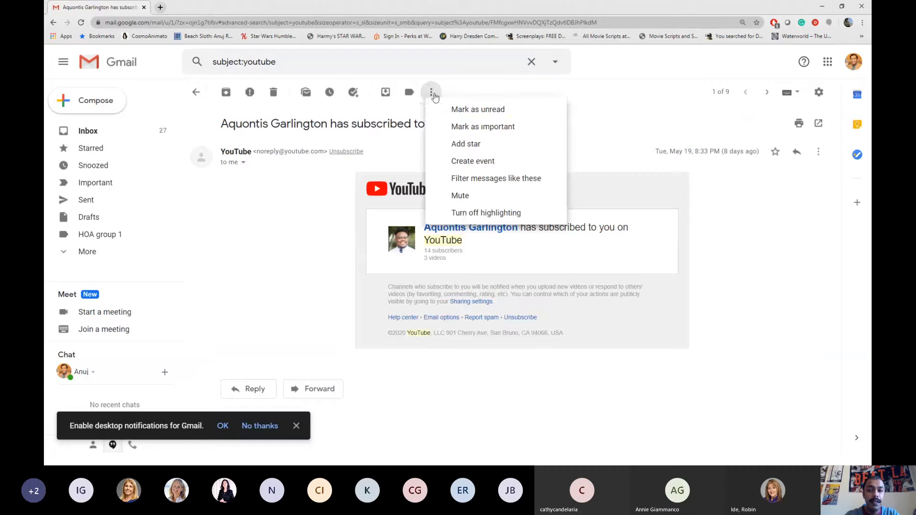
click(476, 181)
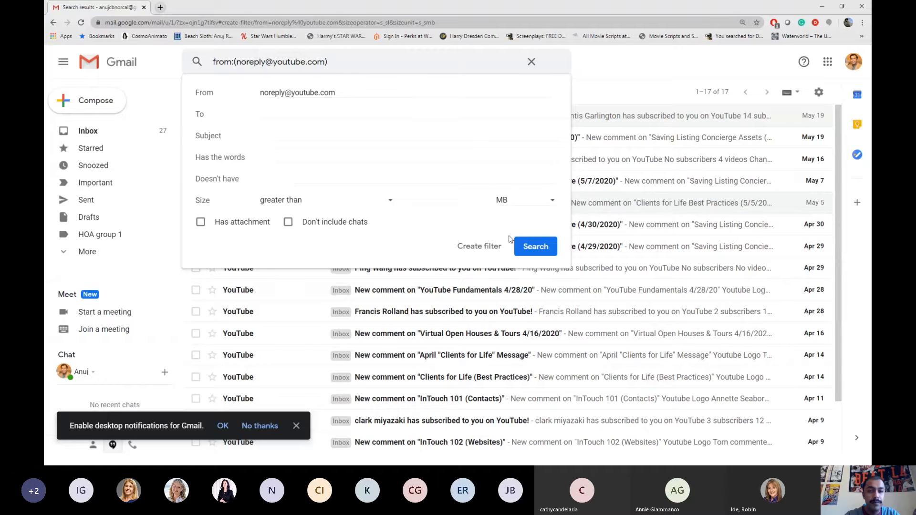
click(497, 253)
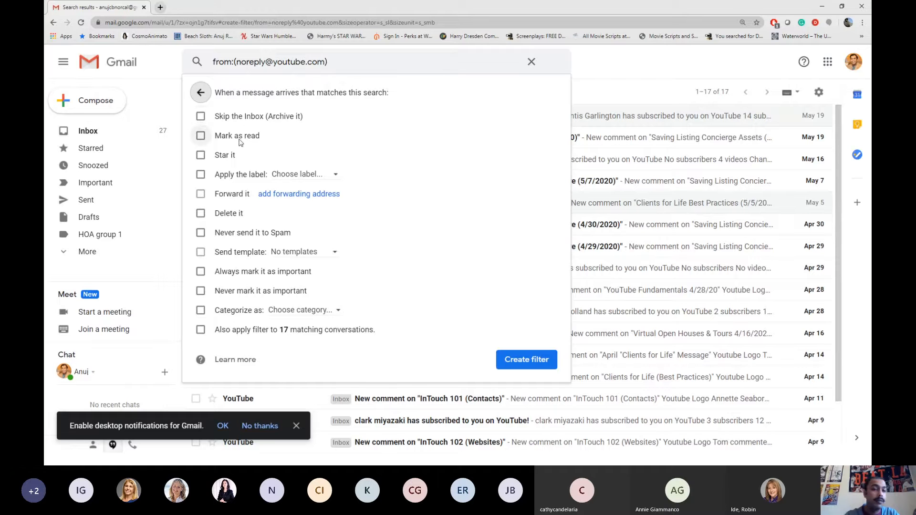
click(299, 175)
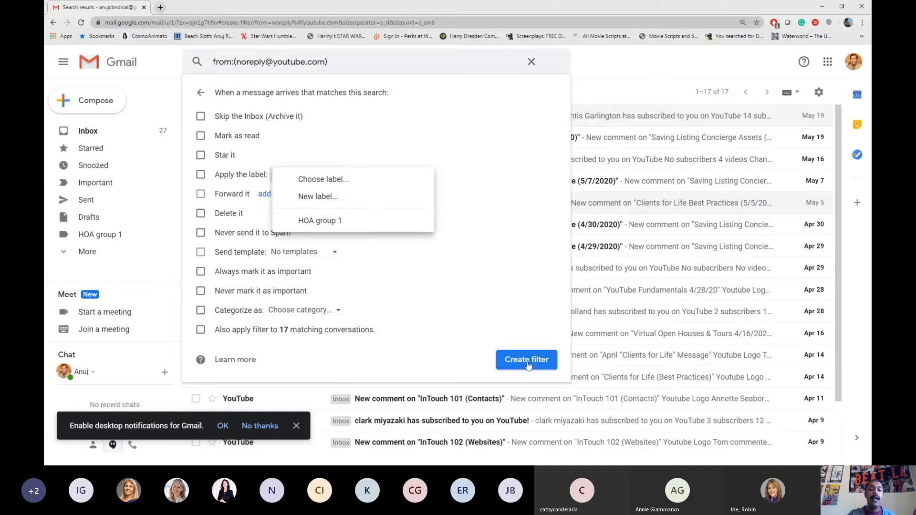
click(556, 62)
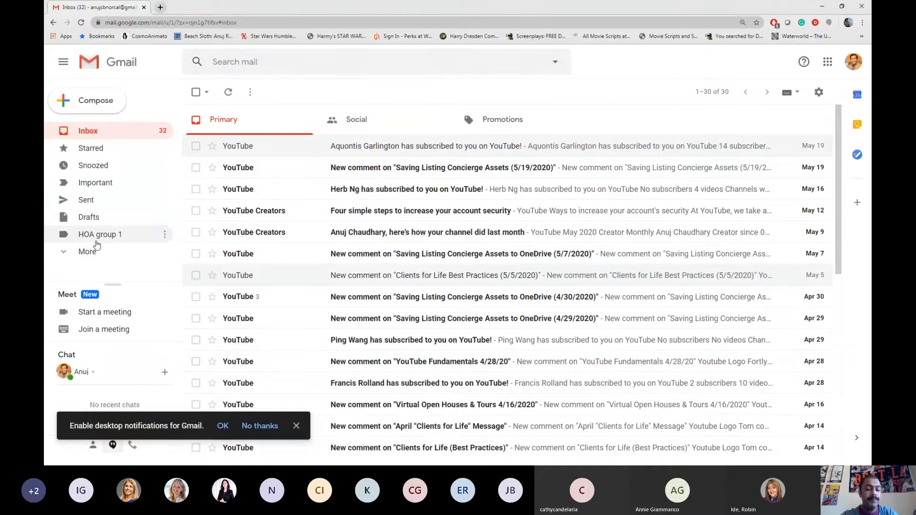
key(alt+Tab)
key(Right)
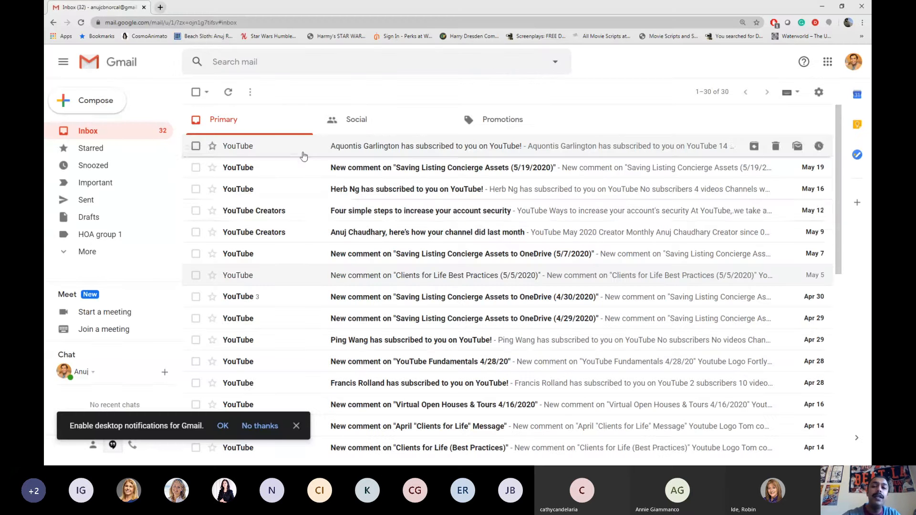
Open the Advanced section of Gmail's full settings page
click(820, 94)
click(769, 159)
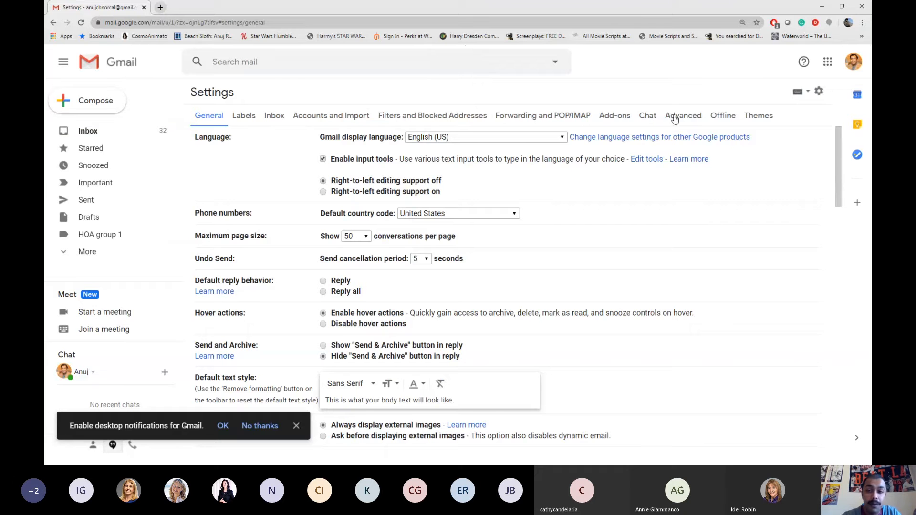
click(675, 117)
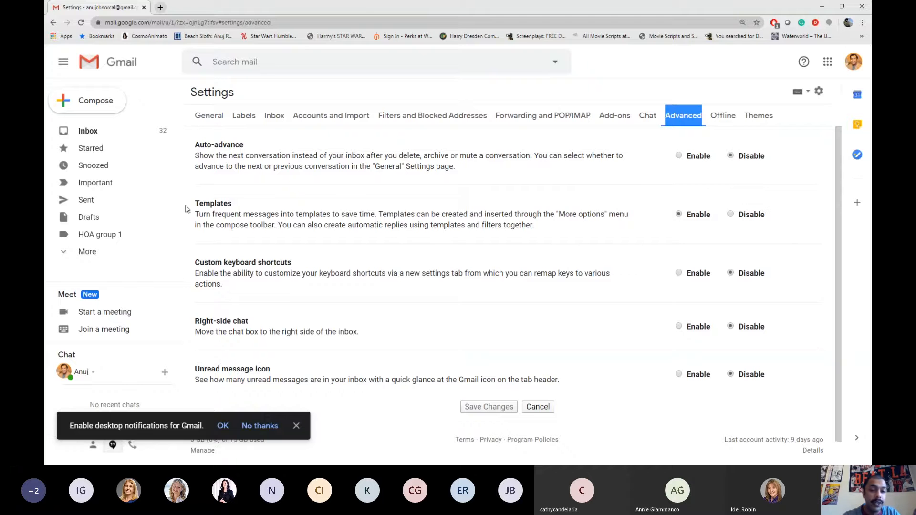
Highlight the Templates setting, then return to the inbox and open a YouTube comment email
drag(191, 206, 232, 210)
click(245, 212)
click(233, 211)
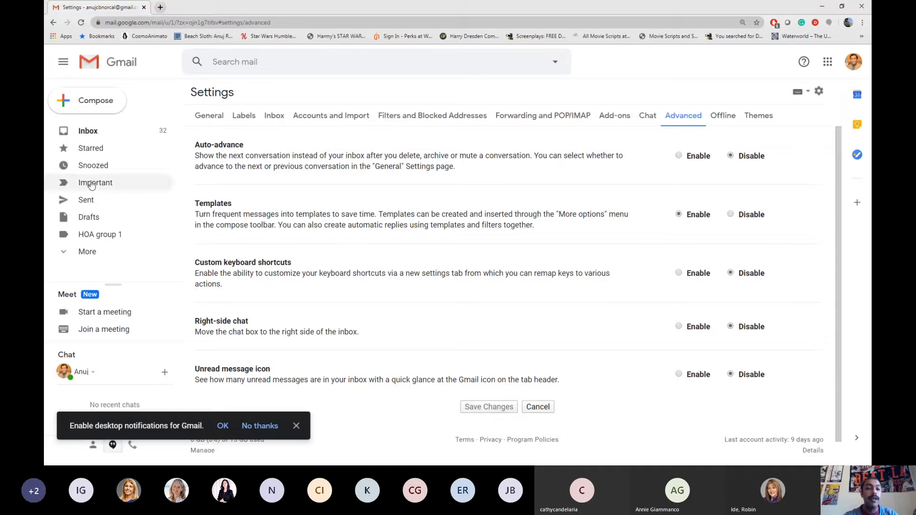
click(133, 72)
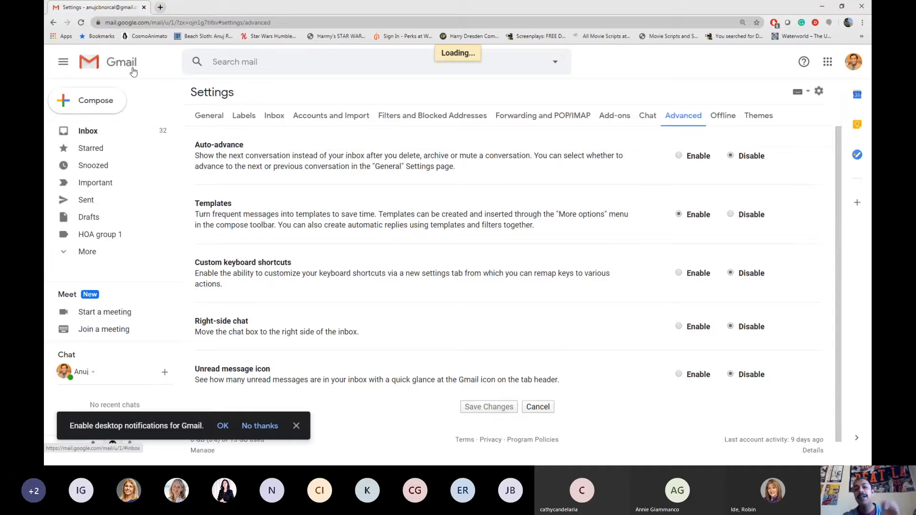
click(327, 305)
Compose a new message with the body 'Make this a traeplate for a auto response at any given moment.'
click(110, 63)
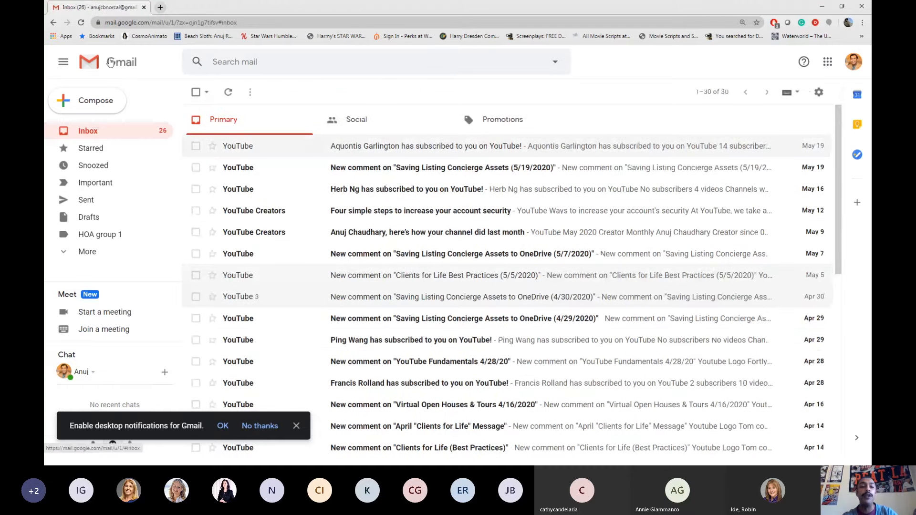
click(107, 100)
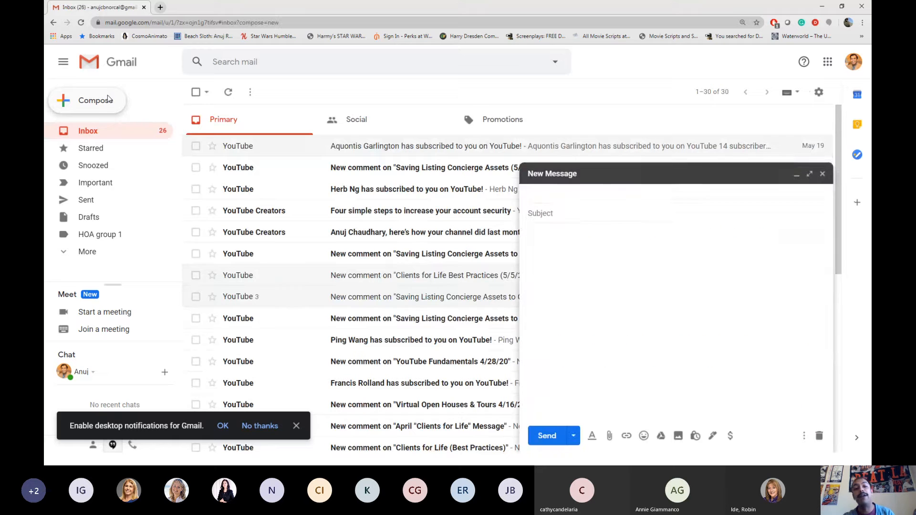
click(561, 289)
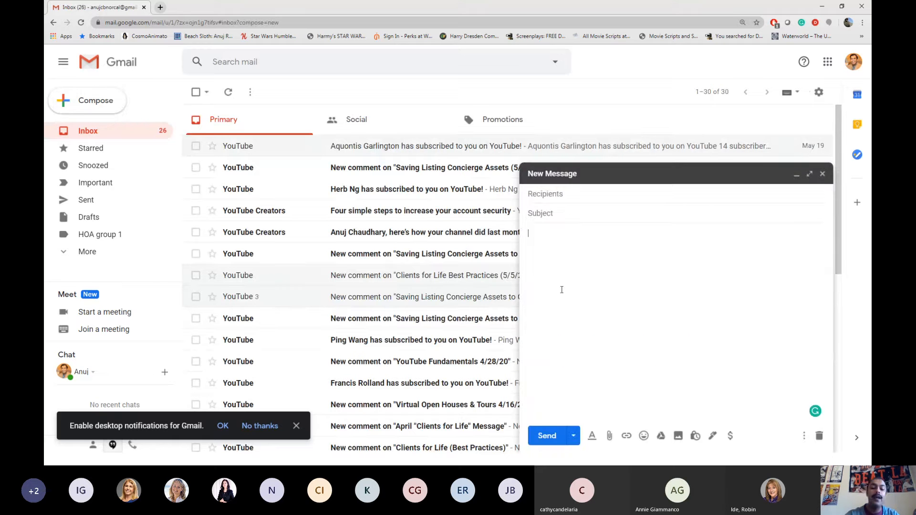
text(Make this a trae)
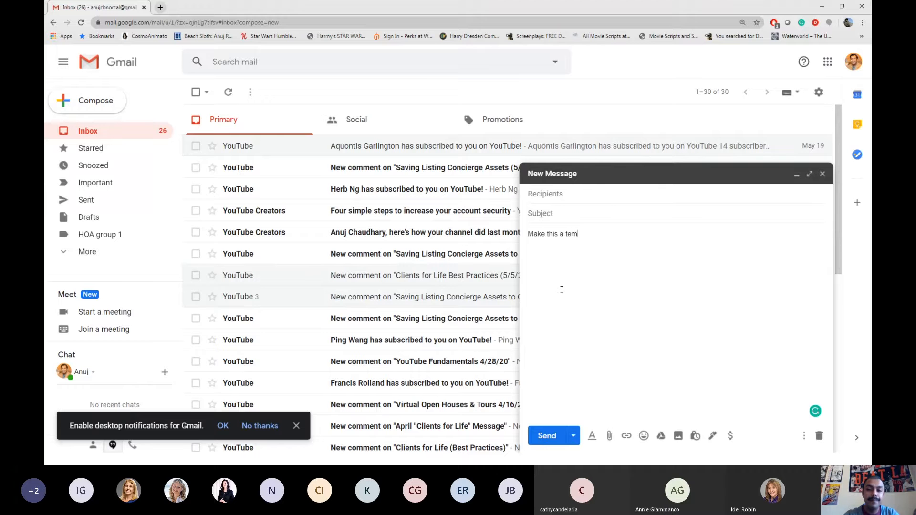
text(plate for a )
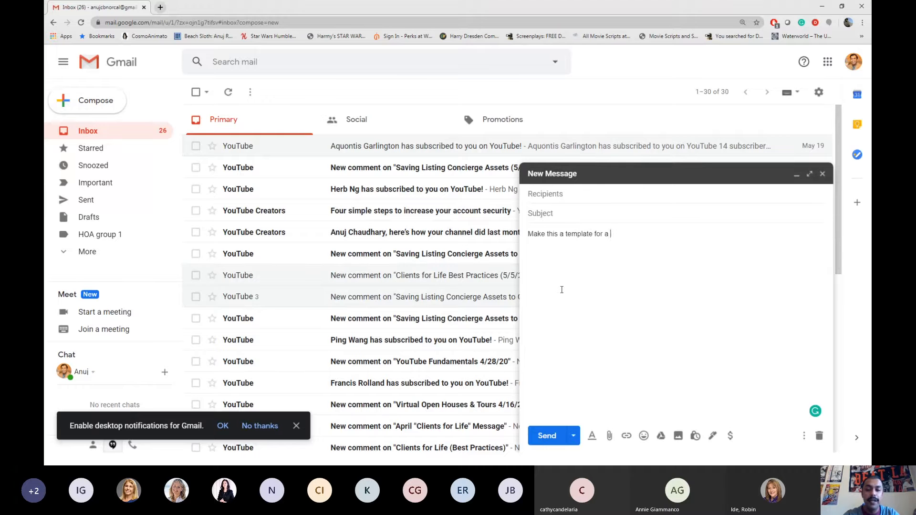
text(auto response at )
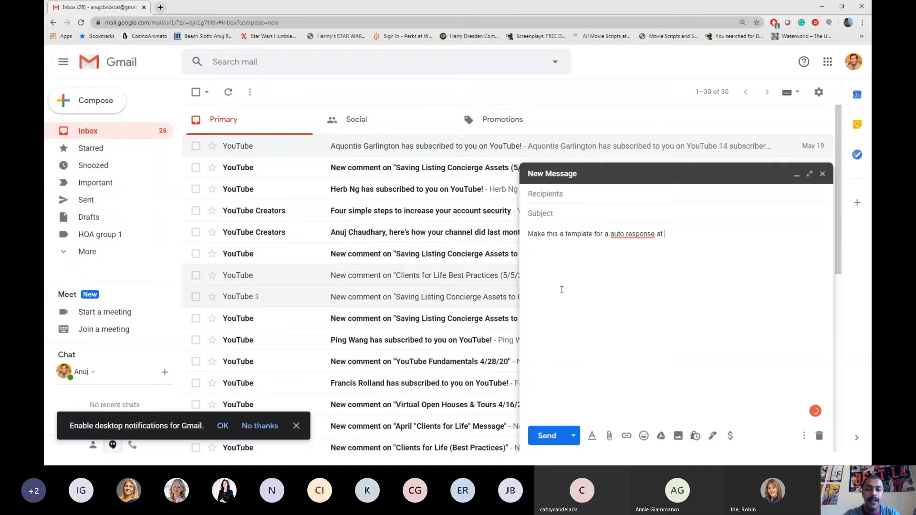
text(any given moment.)
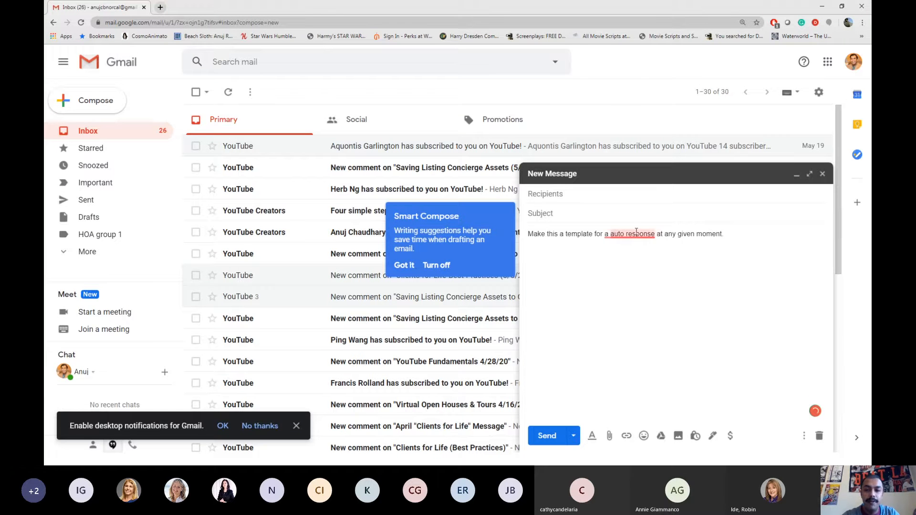
mouse_move(632, 243)
click(642, 265)
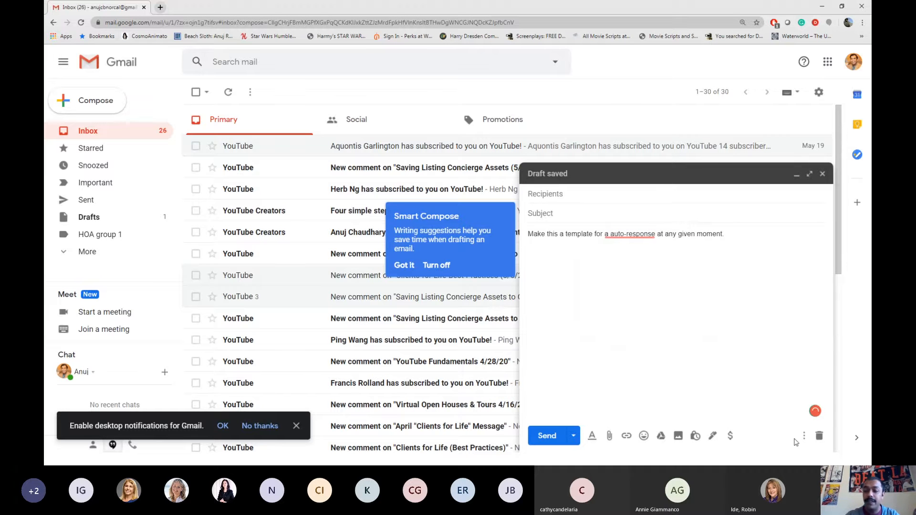
Save the draft as a new template named 'test'
click(805, 436)
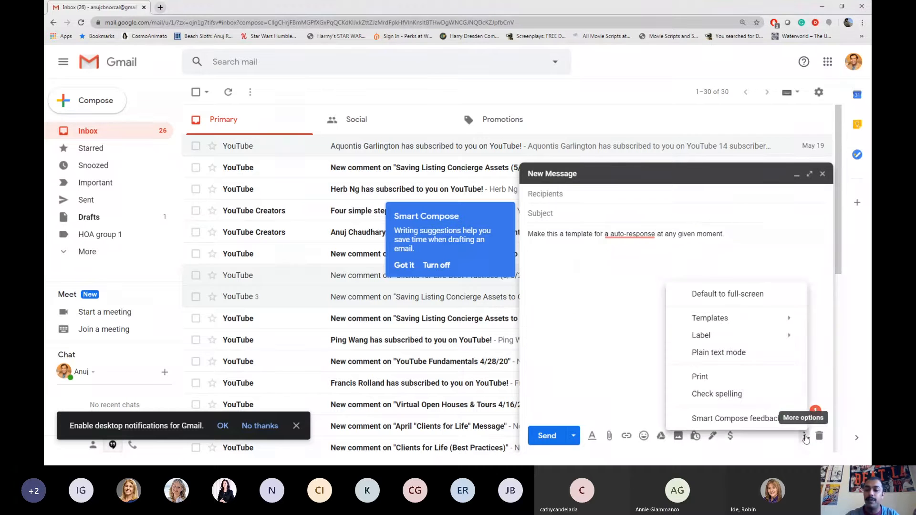
mouse_move(716, 321)
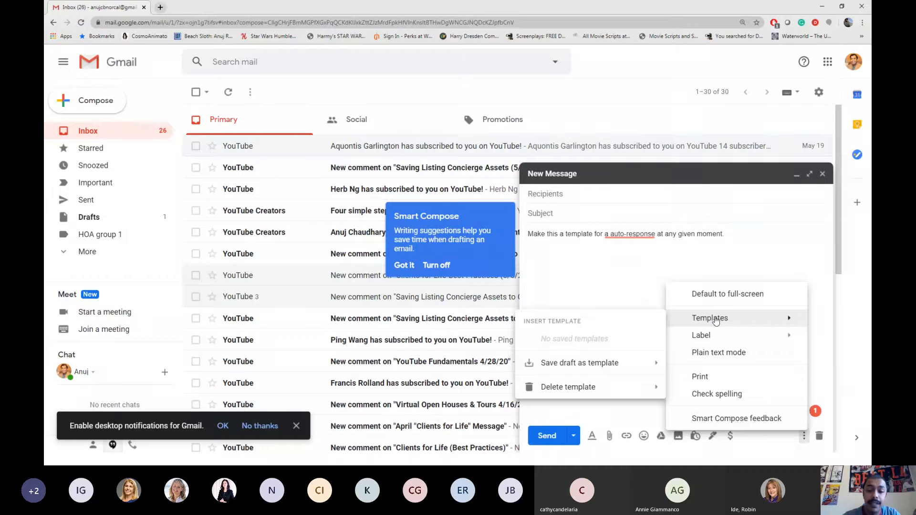
mouse_move(573, 364)
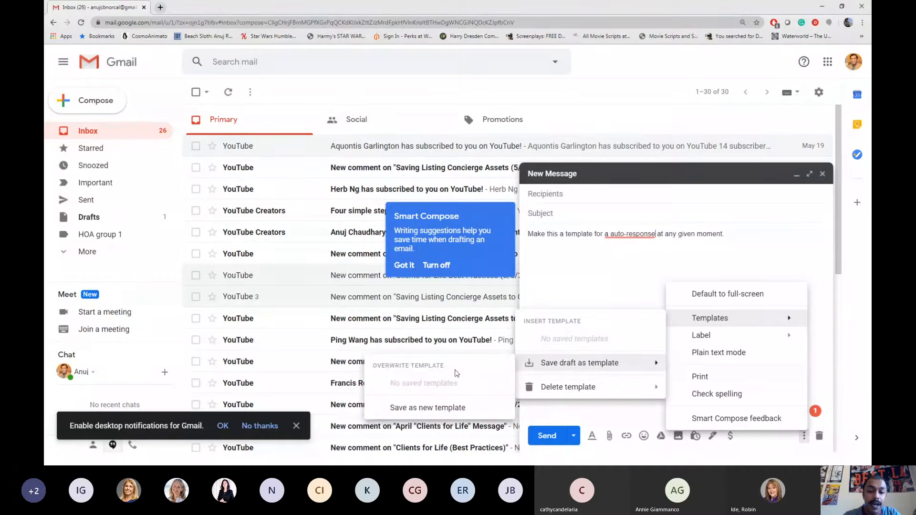
click(448, 408)
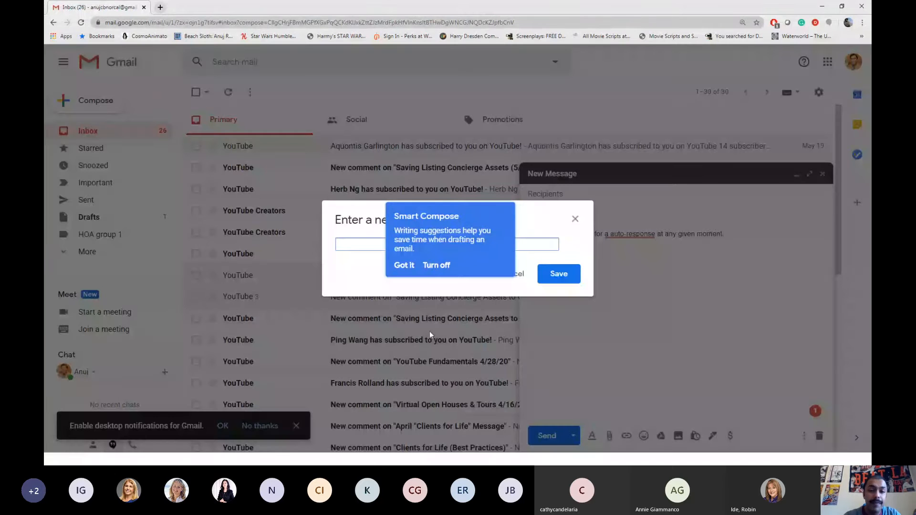
click(409, 269)
click(401, 244)
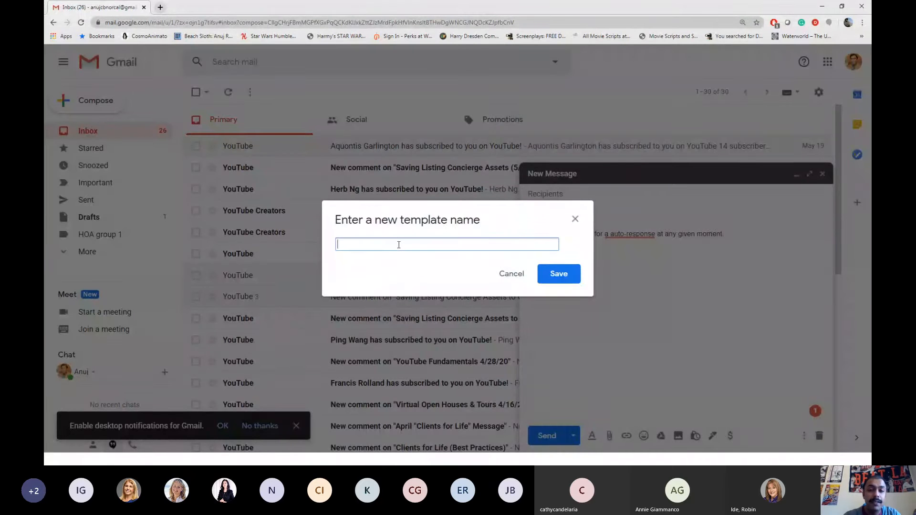
text(test)
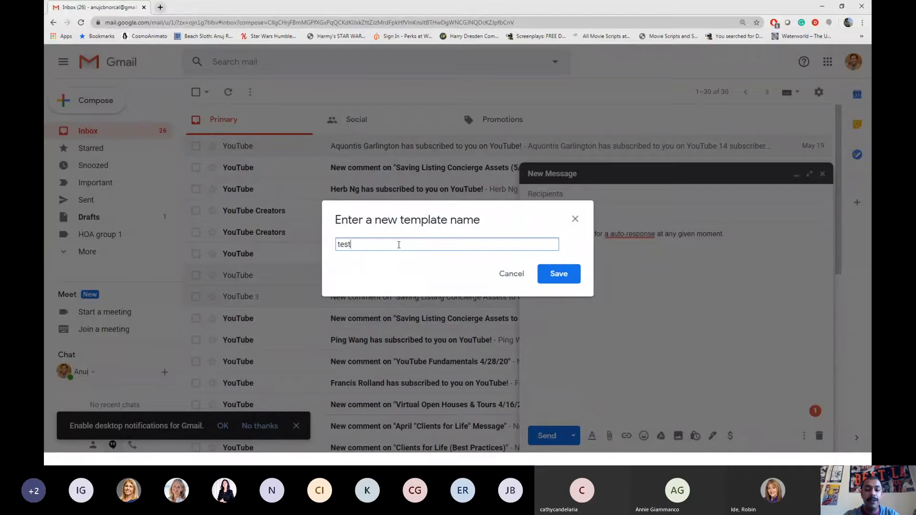
click(567, 277)
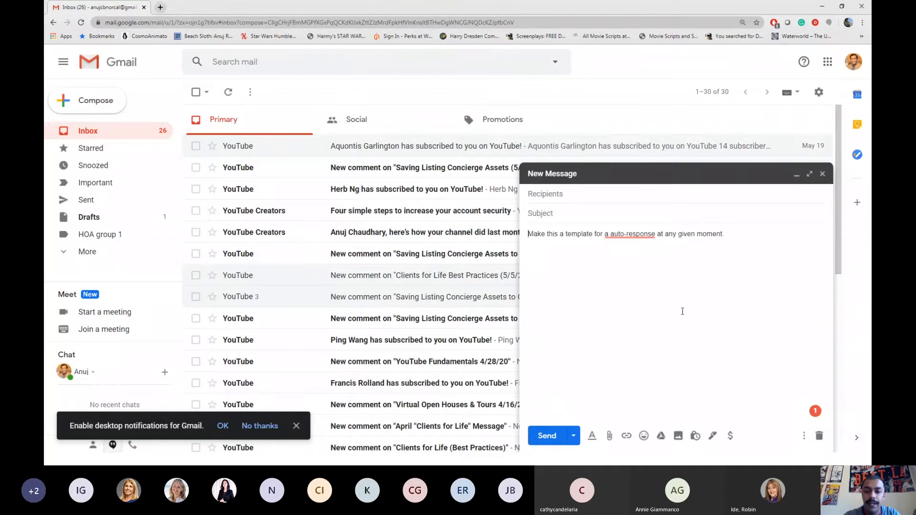
Discard the template draft and close an empty new message
click(819, 435)
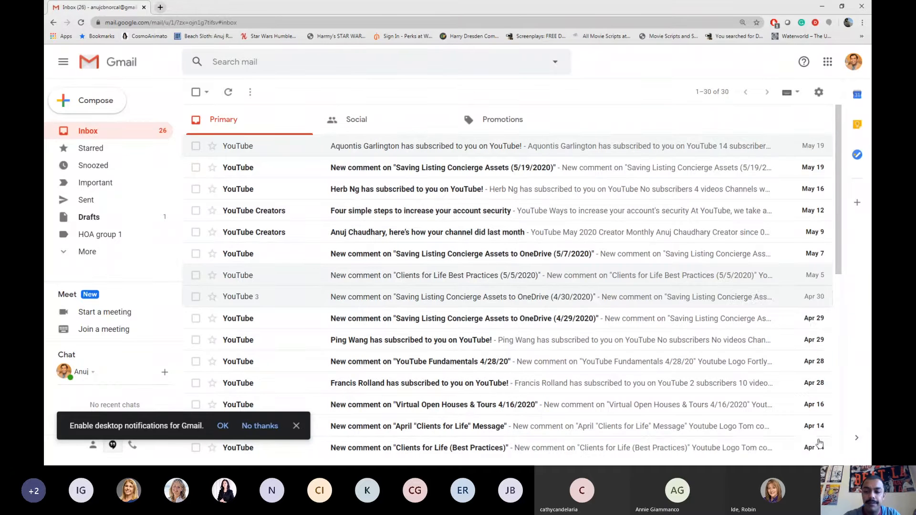
click(100, 101)
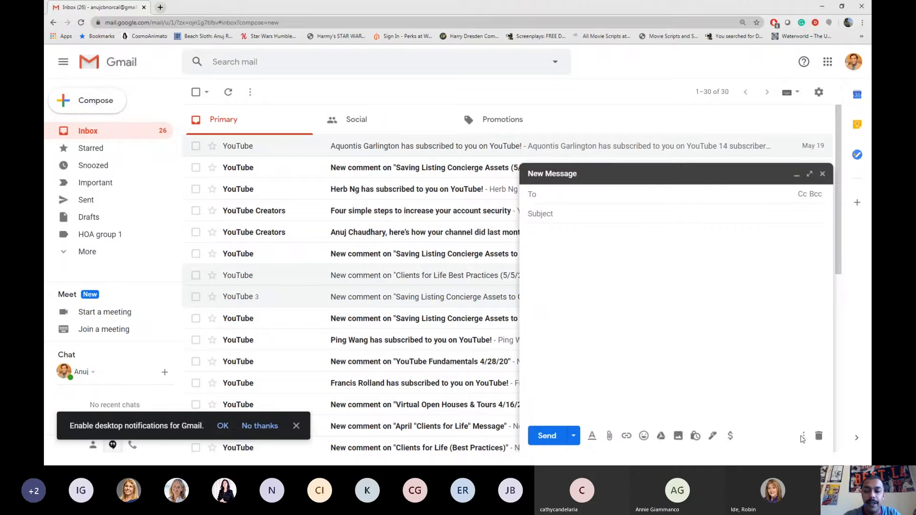
click(823, 173)
Reply to the YouTube new-subscriber email using the test template, reveal the quoted text, then discard the reply
click(343, 151)
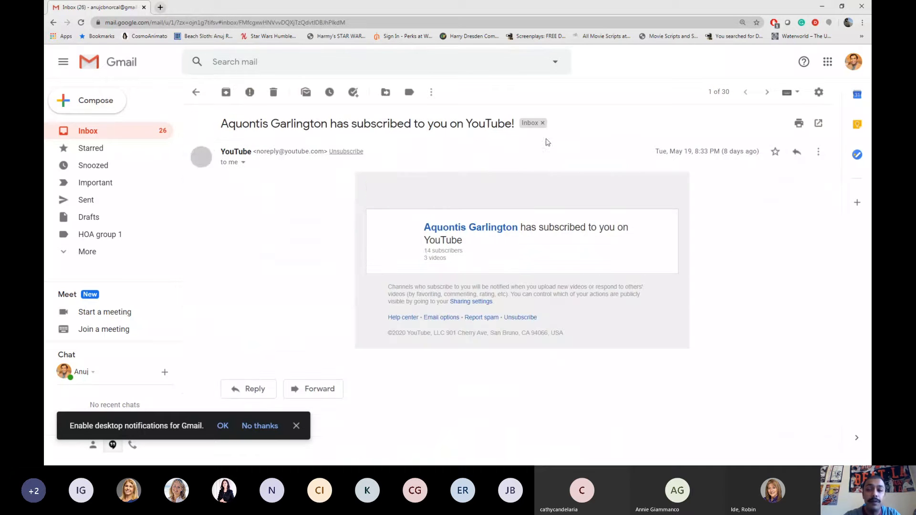
click(796, 152)
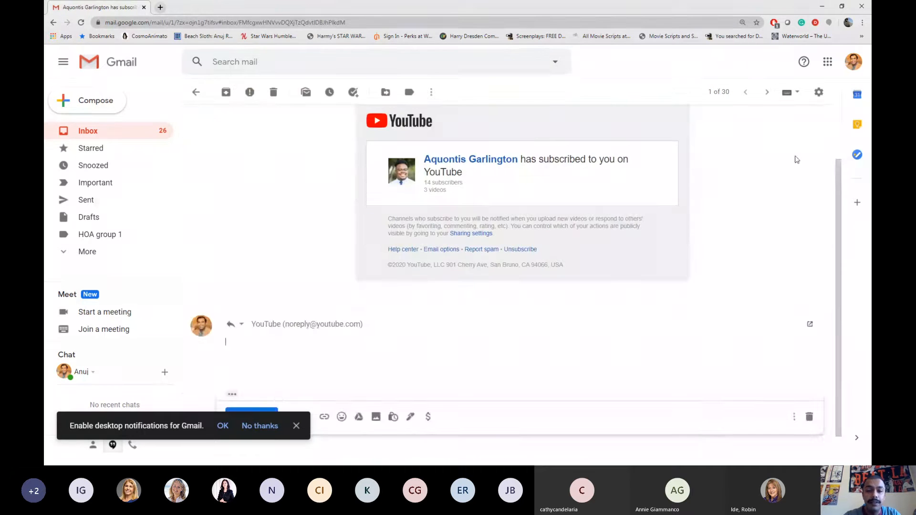
click(793, 419)
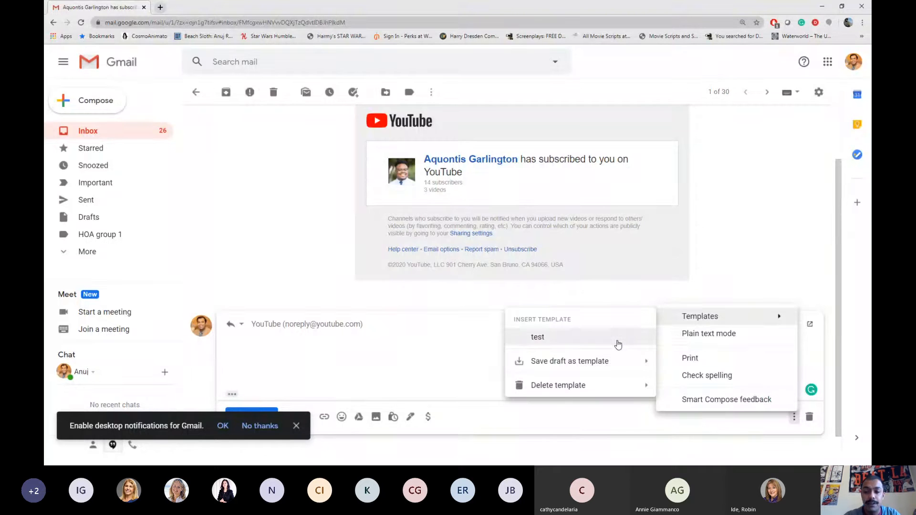
click(613, 340)
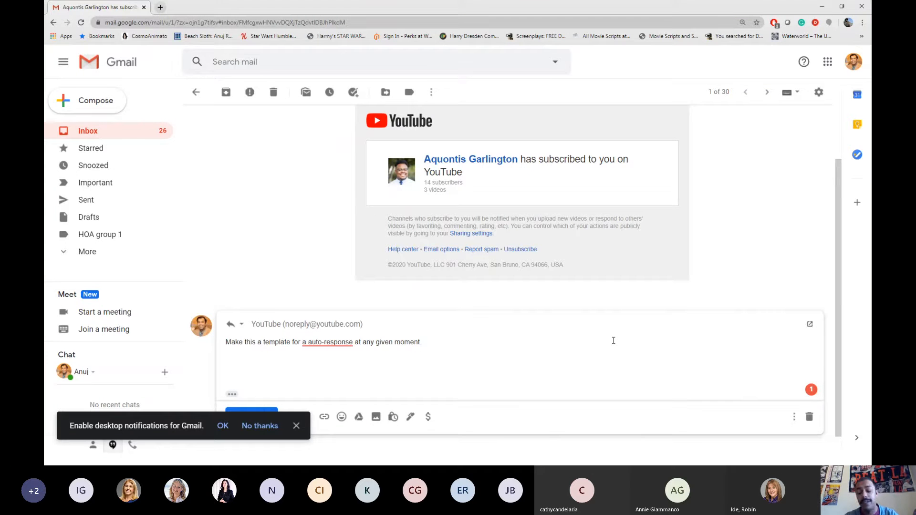
click(231, 394)
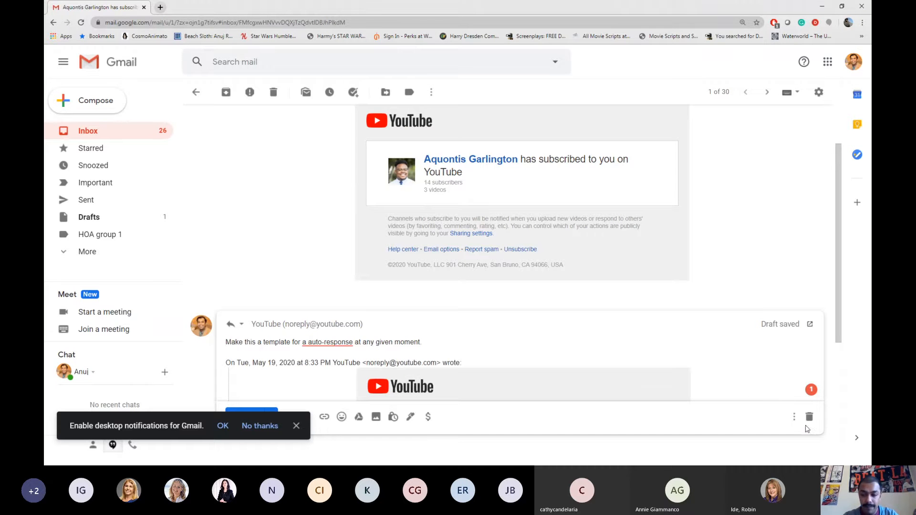
click(808, 417)
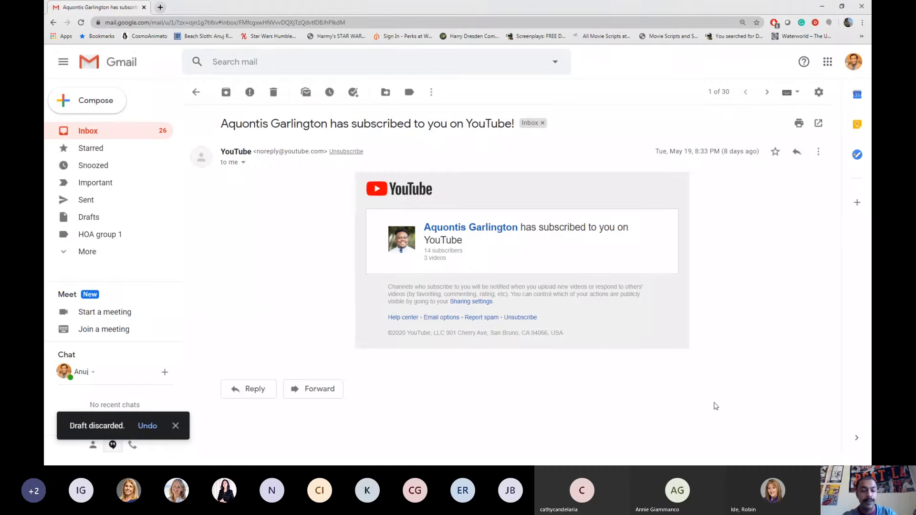
key(alt+Tab)
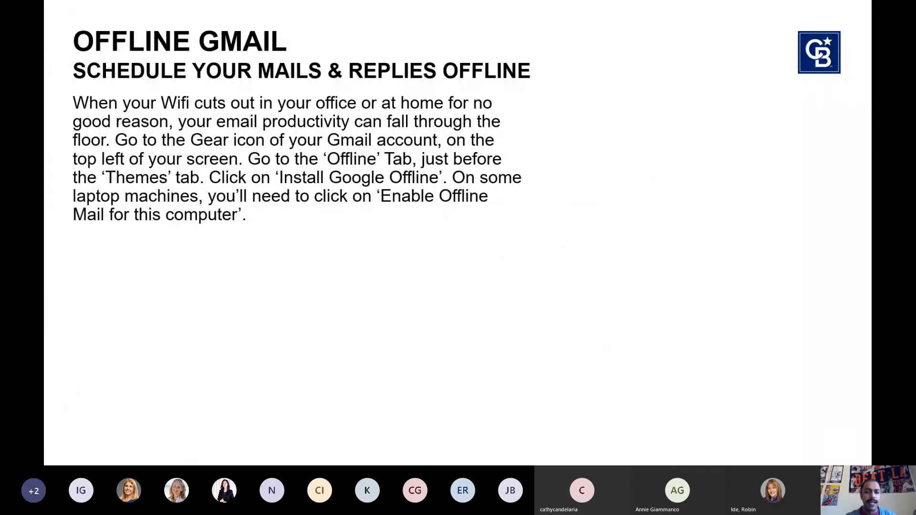
Advance the slideshow to the 'Turn On Canned Responses – Work Smarter' slide
key(Right)
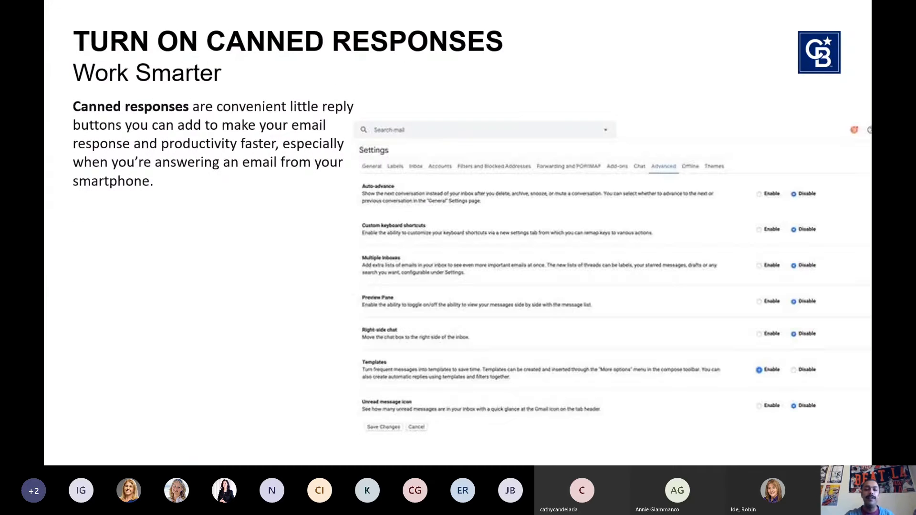